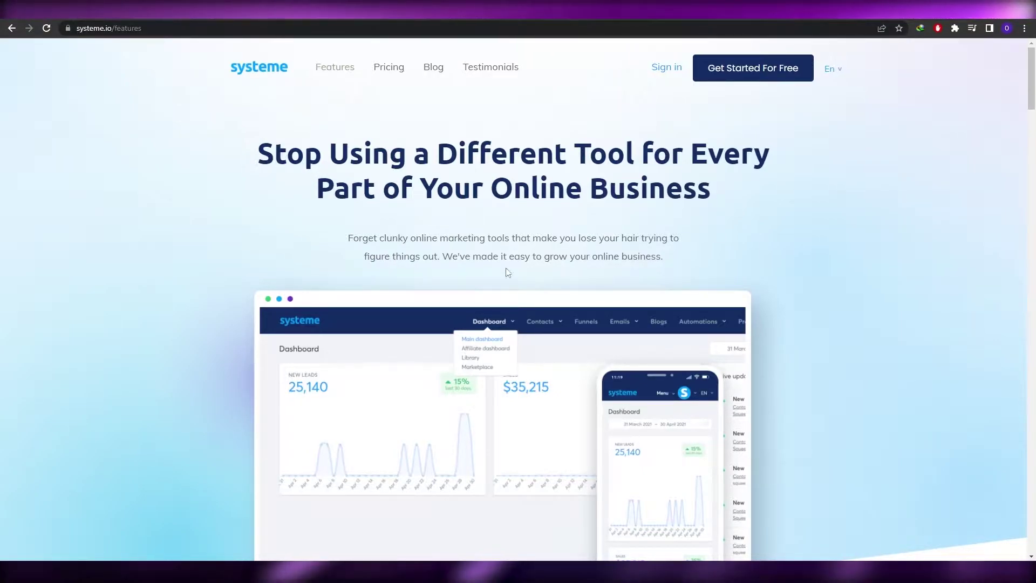
- Highlight the Website Builder, Affiliate Program, Evergreen Webinars, Blogging and Sell Products features
scroll(283, 147, down, 3)
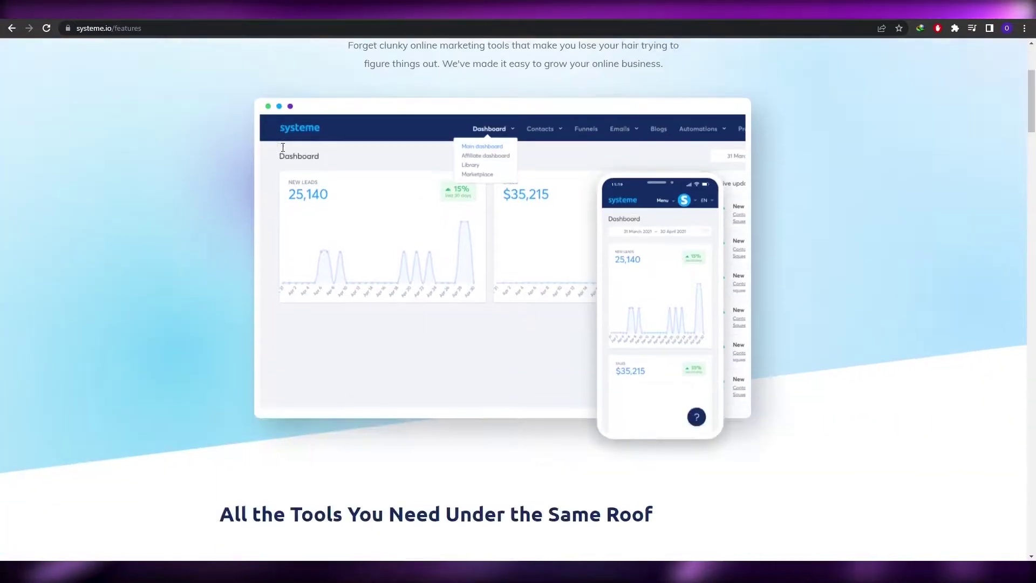
scroll(282, 147, down, 6)
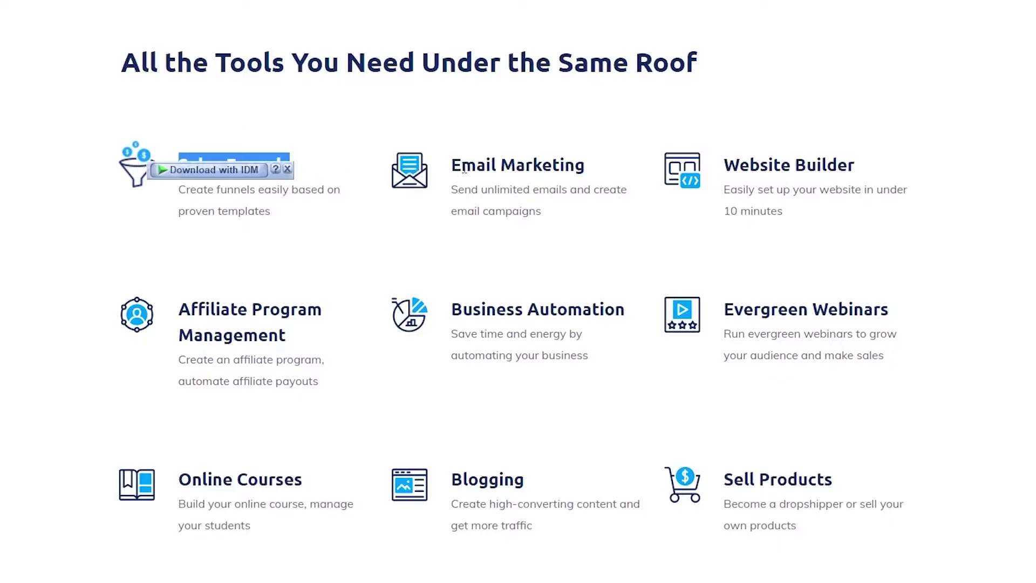
drag(768, 167, 865, 171)
drag(222, 314, 292, 314)
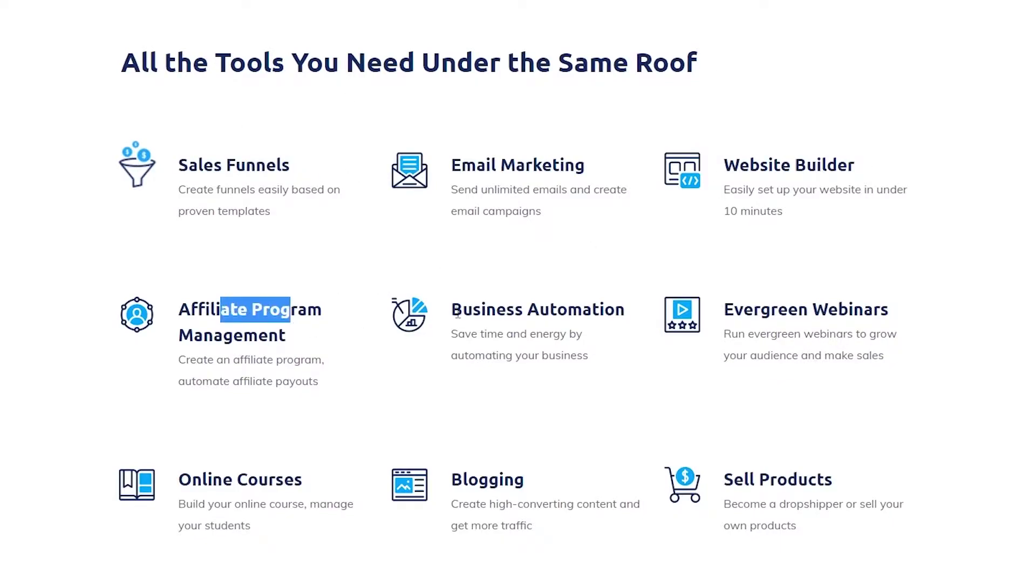
drag(789, 311, 816, 304)
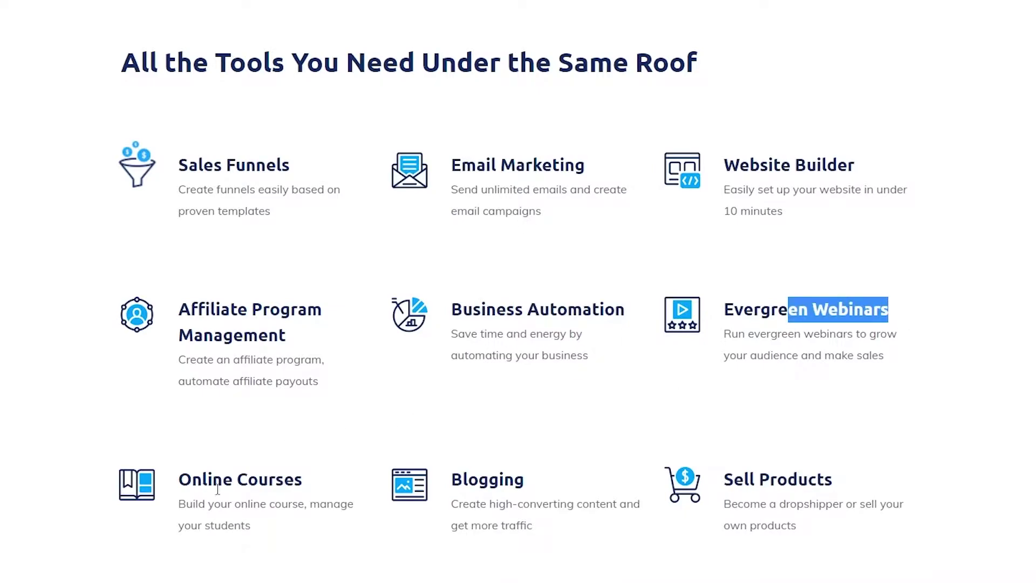
drag(463, 480, 597, 481)
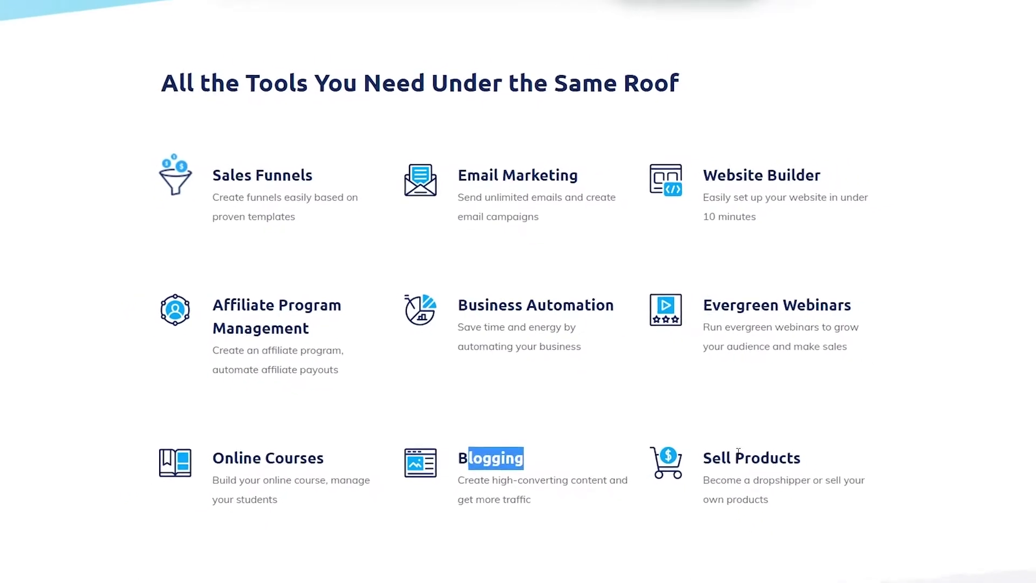
drag(758, 479, 806, 479)
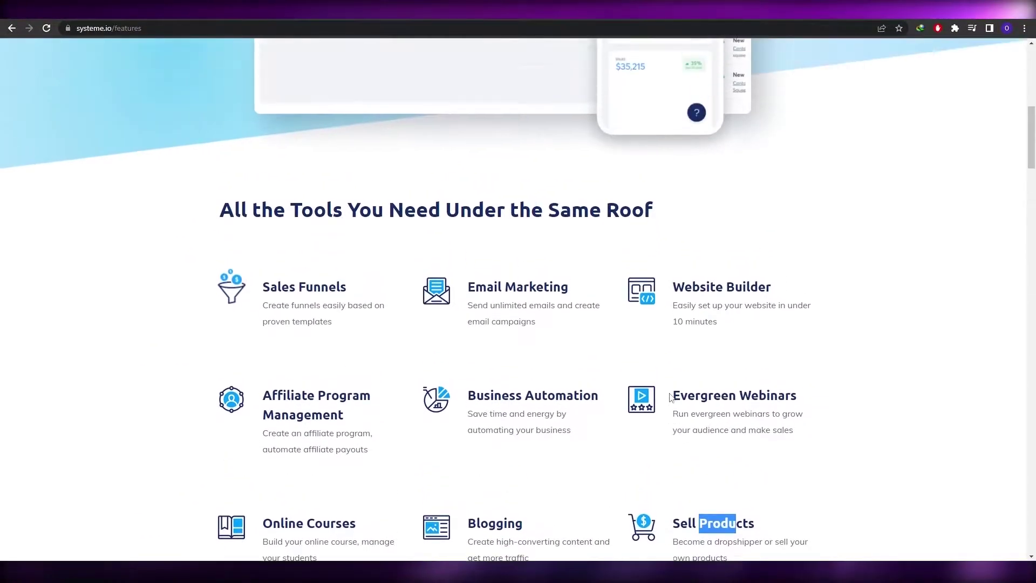
scroll(487, 347, up, 10)
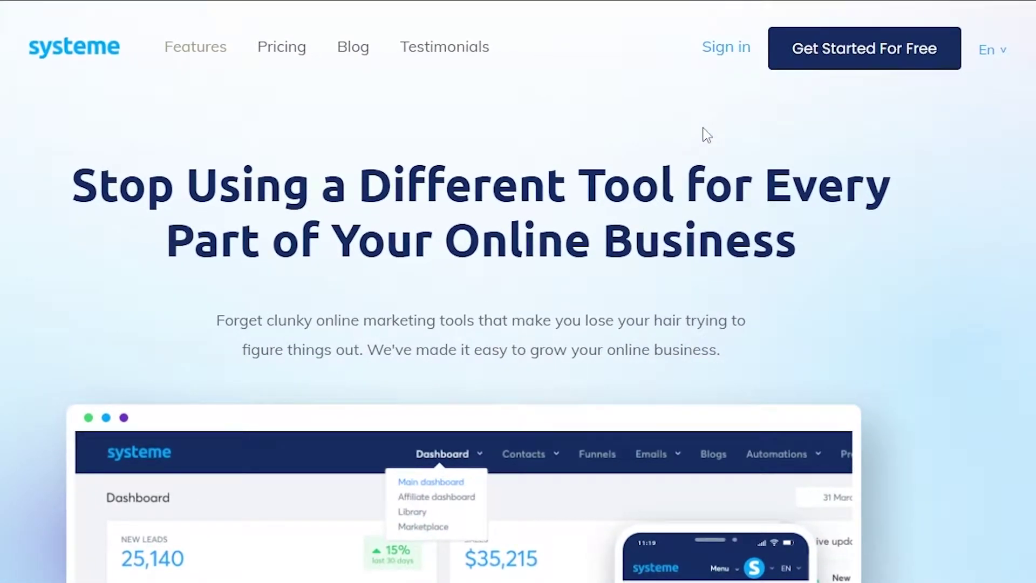
- Sign up for a free account and go to the empty Funnels list
click(783, 59)
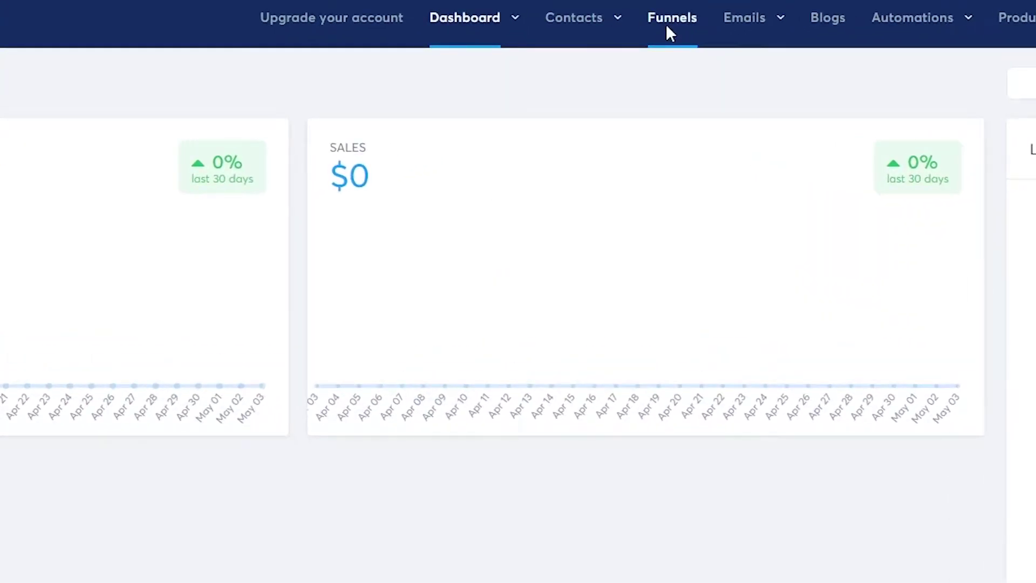
click(666, 24)
mouse_move(1025, 22)
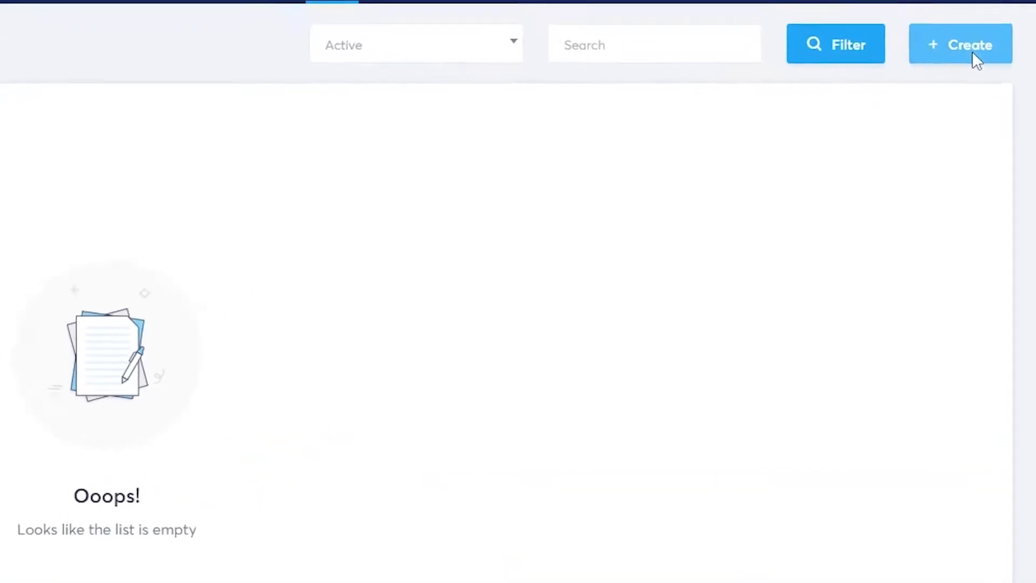
- Create a 'Demo' funnel of type Build an audience with U.S. Dollar currency
click(972, 51)
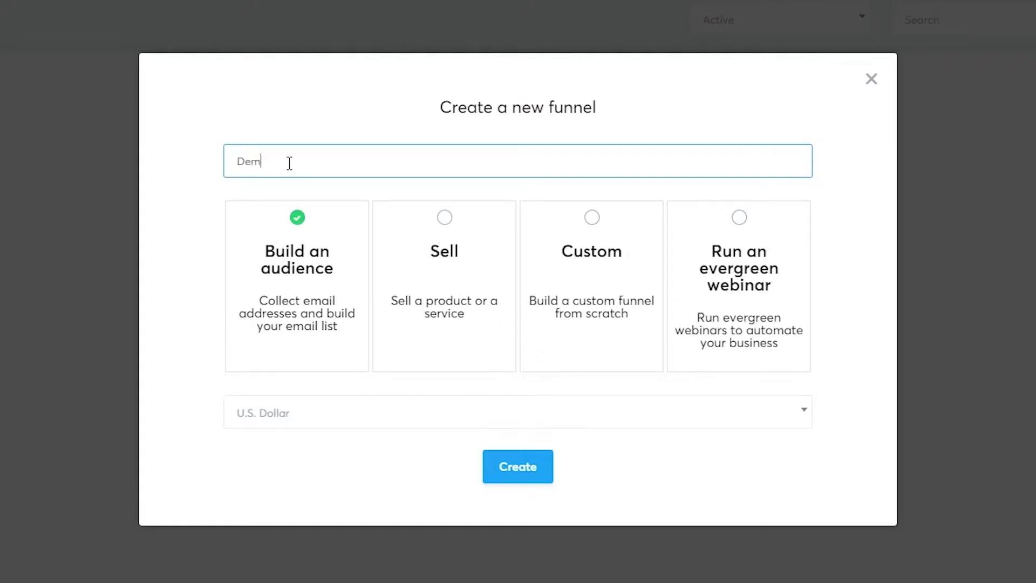
click(286, 413)
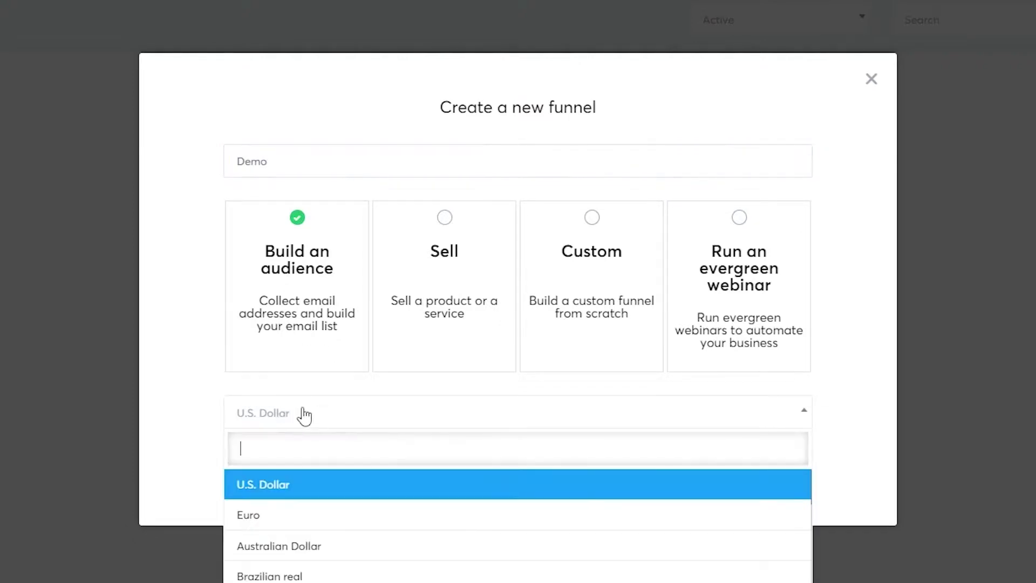
click(309, 426)
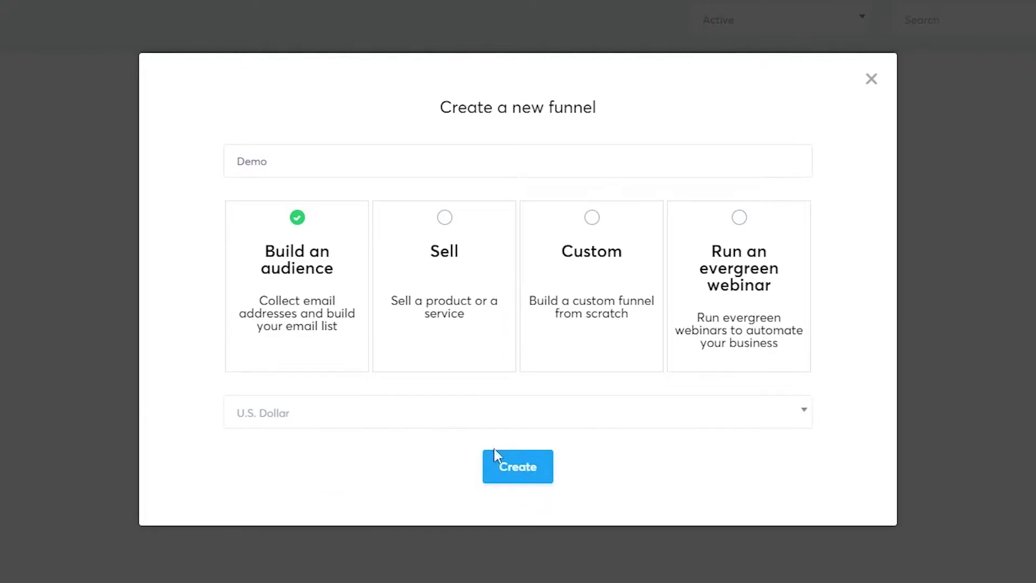
click(518, 467)
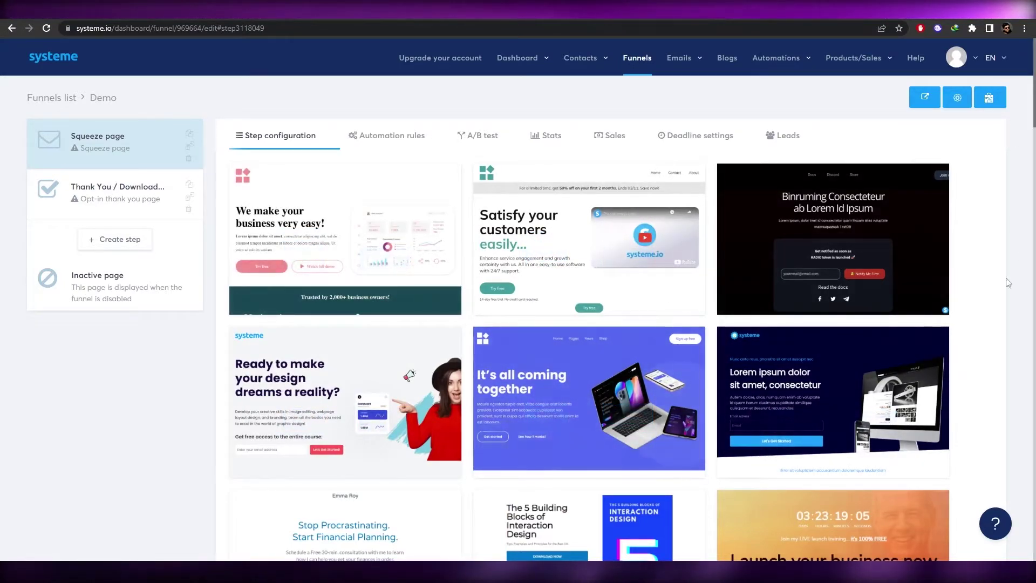
scroll(496, 250, down, 3)
scroll(493, 250, up, 3)
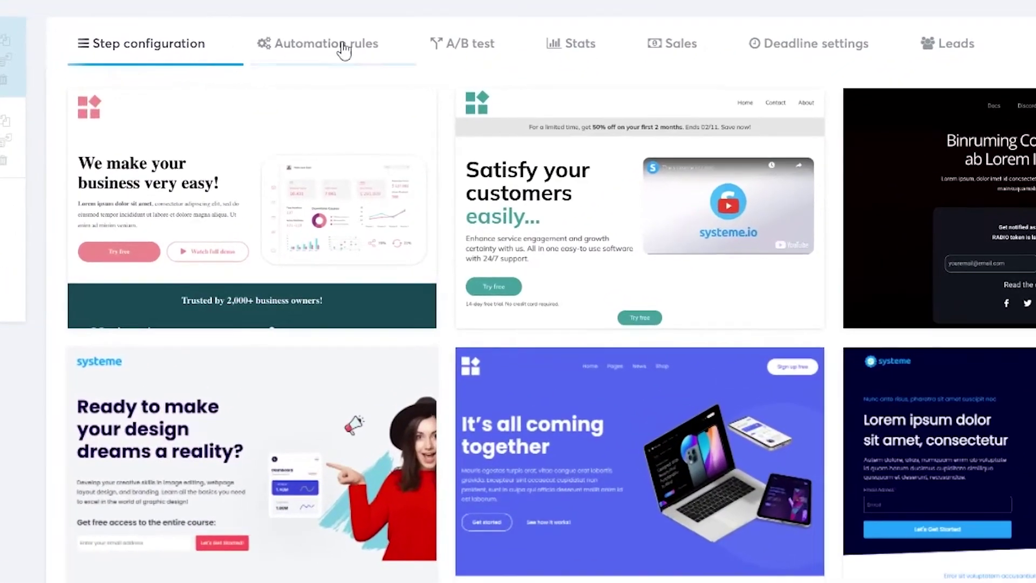
click(340, 59)
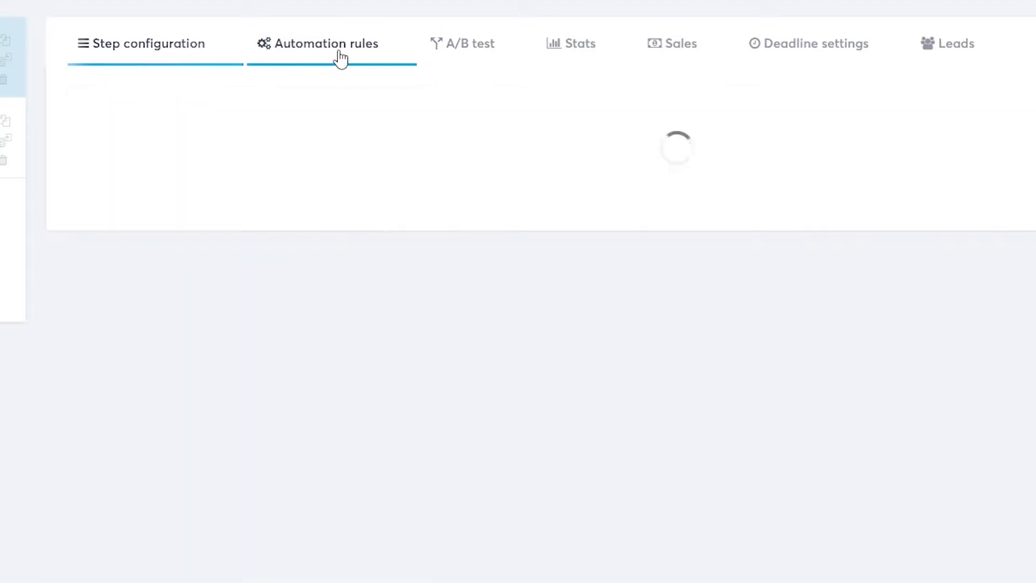
click(577, 54)
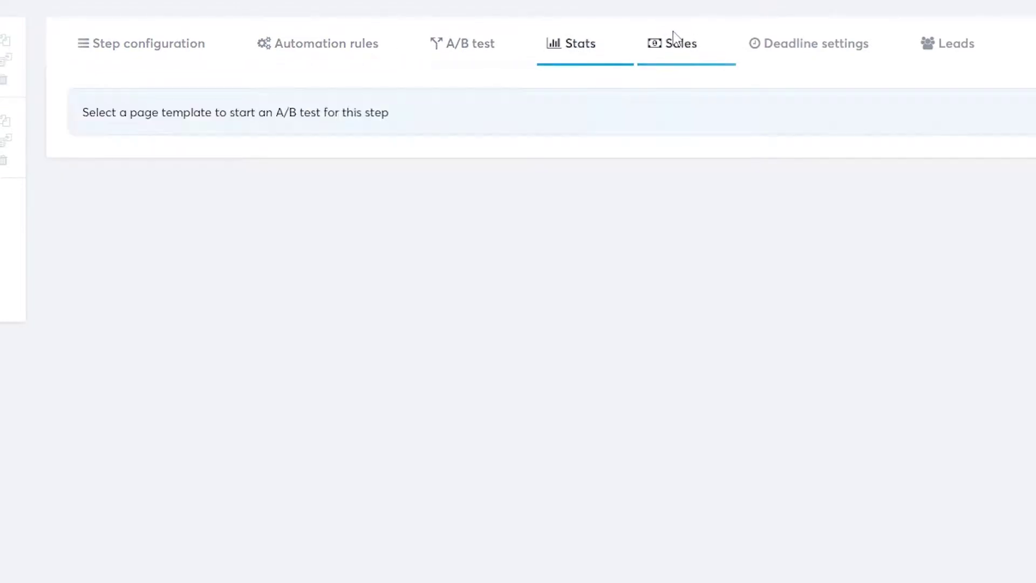
click(756, 43)
click(203, 50)
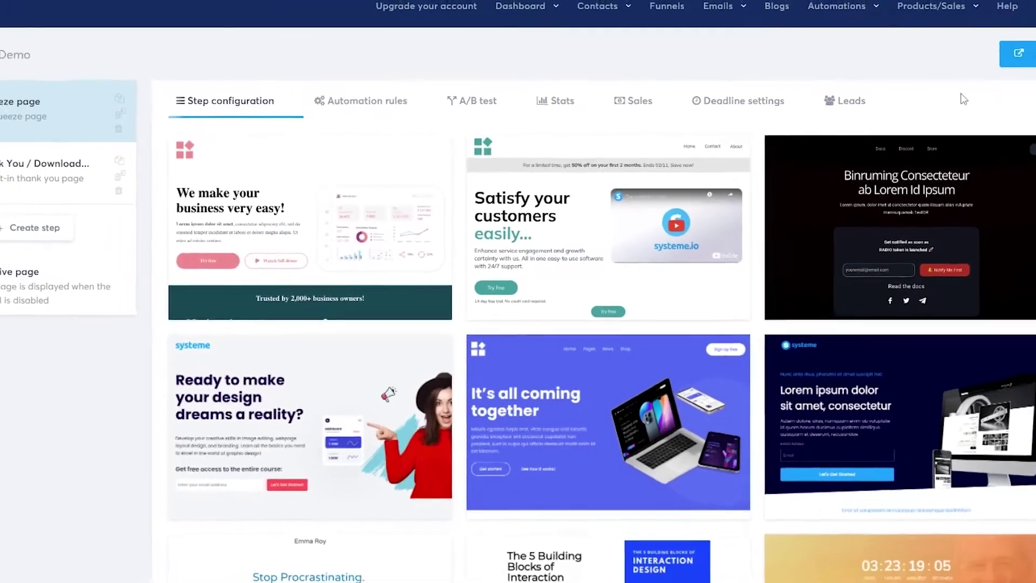
- Apply the desert-photo template to the squeeze page, then review its automation rules and name/URL settings
scroll(734, 329, down, 7)
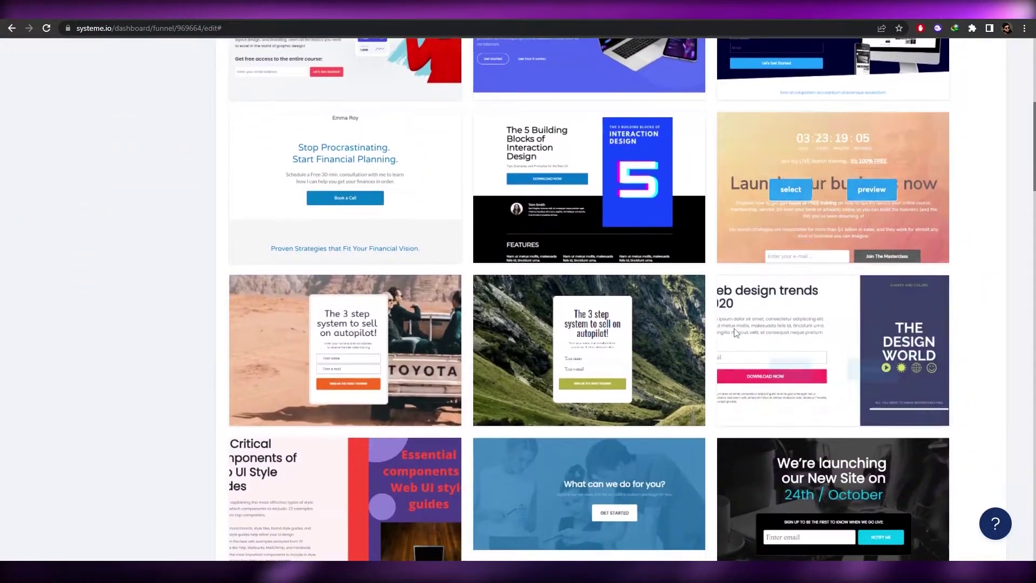
mouse_move(384, 353)
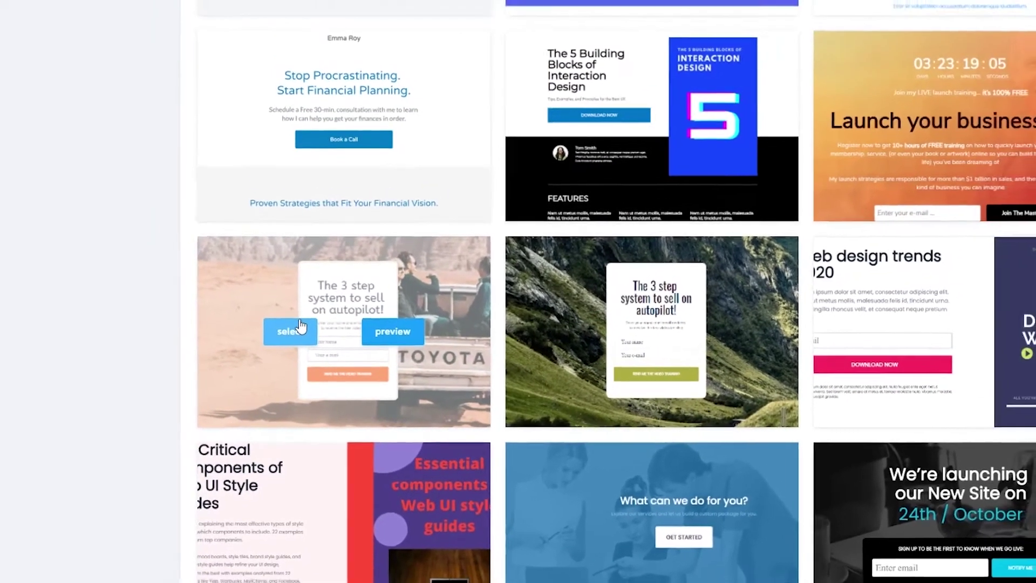
click(273, 318)
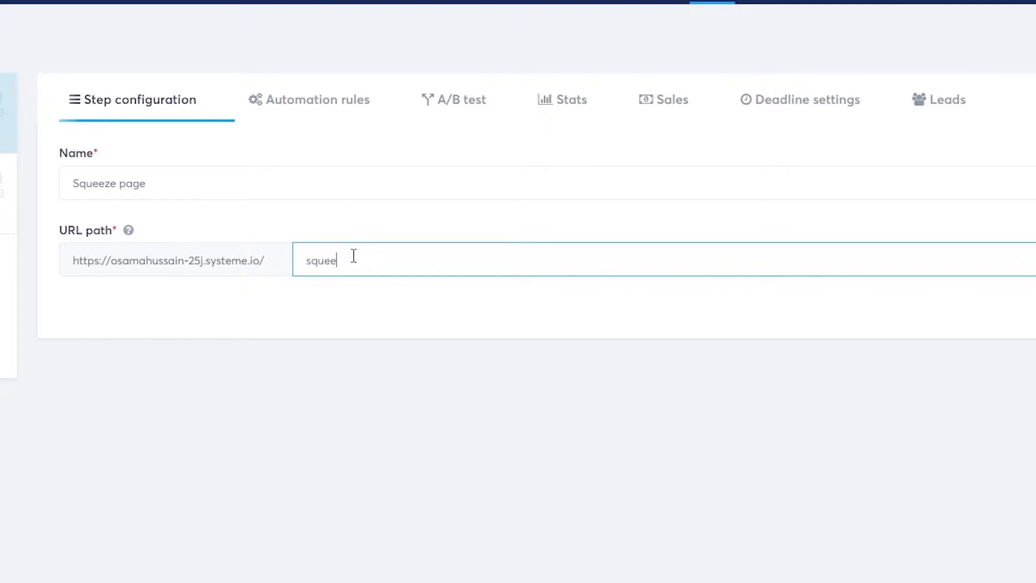
click(277, 117)
click(140, 100)
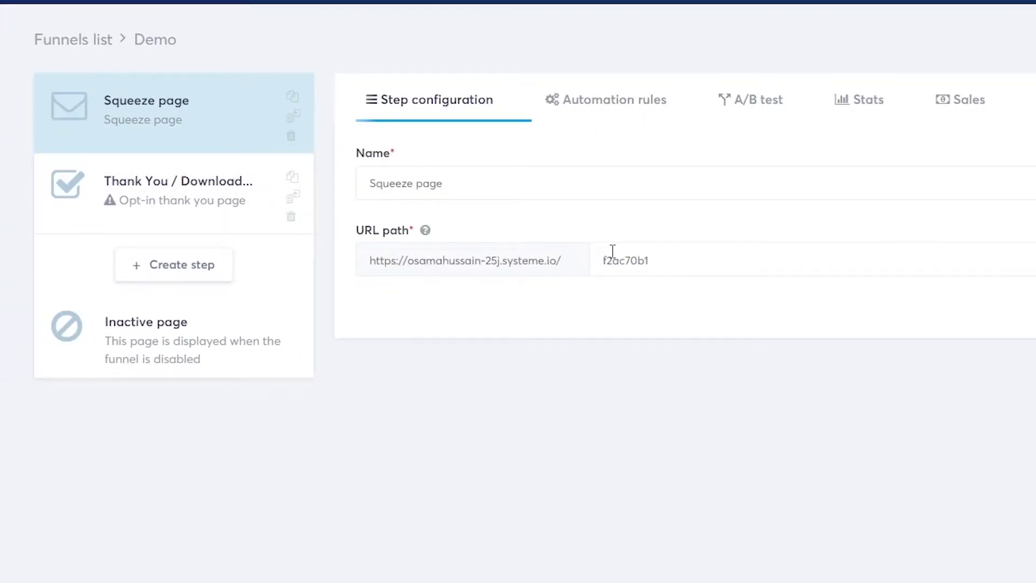
- Apply the city-skyline 'Thank You for Signing Up' template to the Thank You / Download step
click(161, 228)
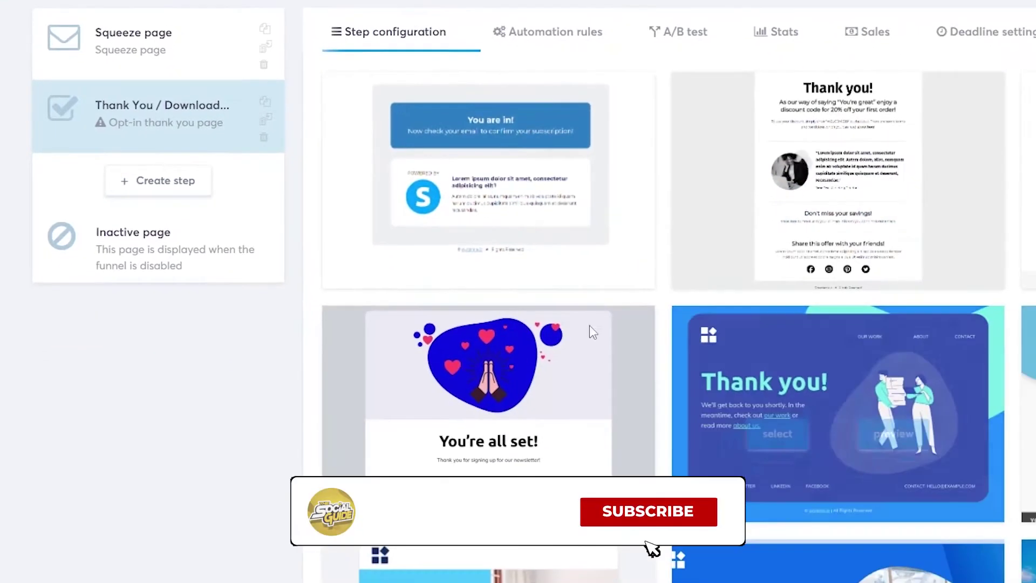
scroll(655, 370, down, 2)
scroll(503, 347, down, 3)
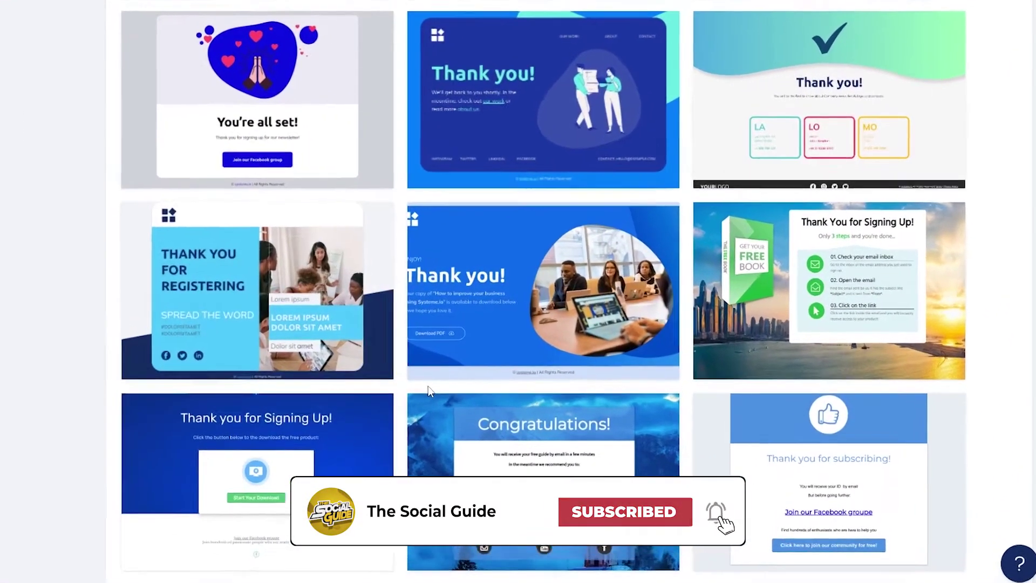
mouse_move(796, 307)
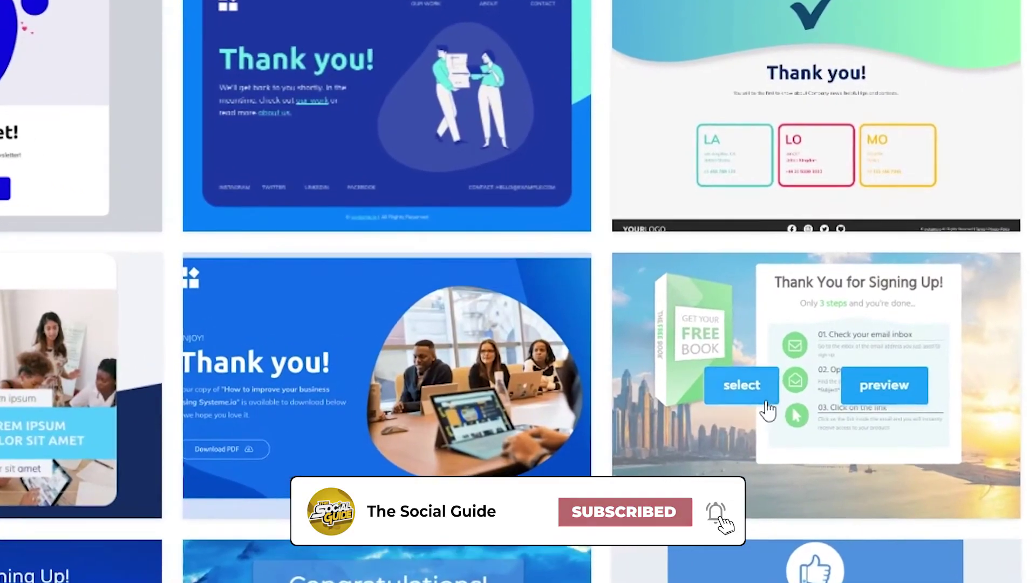
click(764, 401)
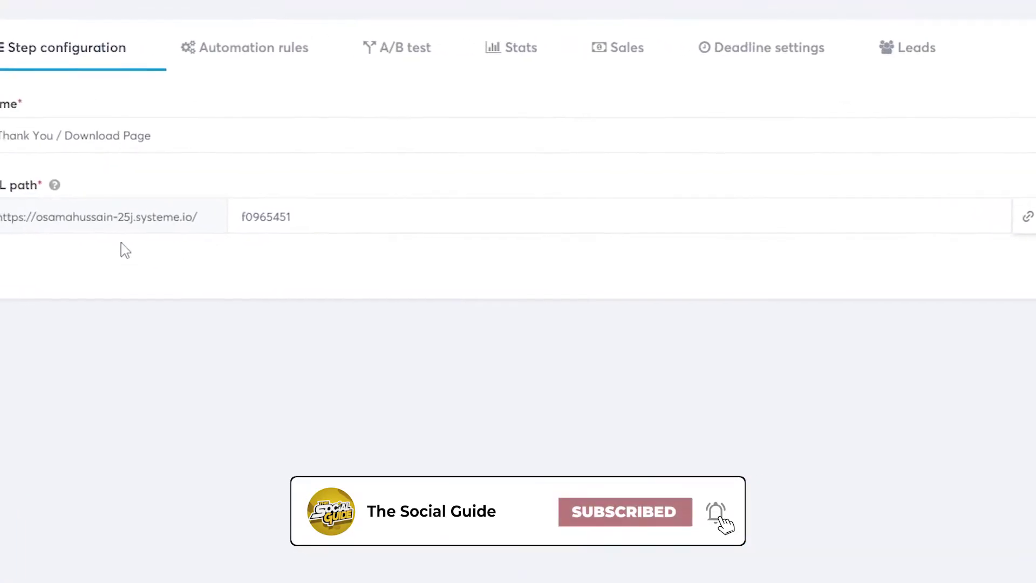
- Load the thank-you step's URL path in a new tab, then view its automation rules
double_click(532, 242)
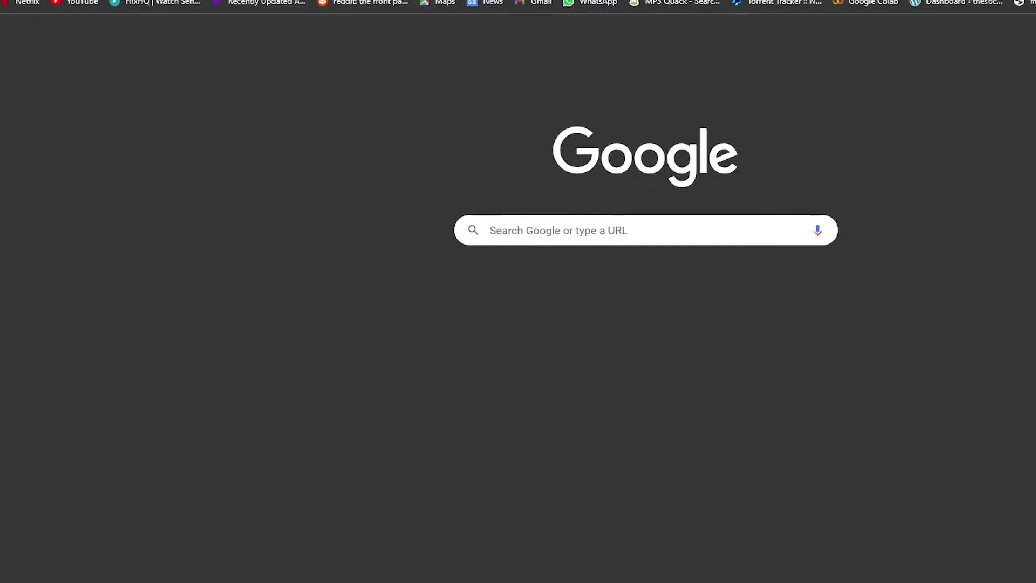
text(https://osamahussain-25j.systeme.io/f2ac70b1)
key(Return)
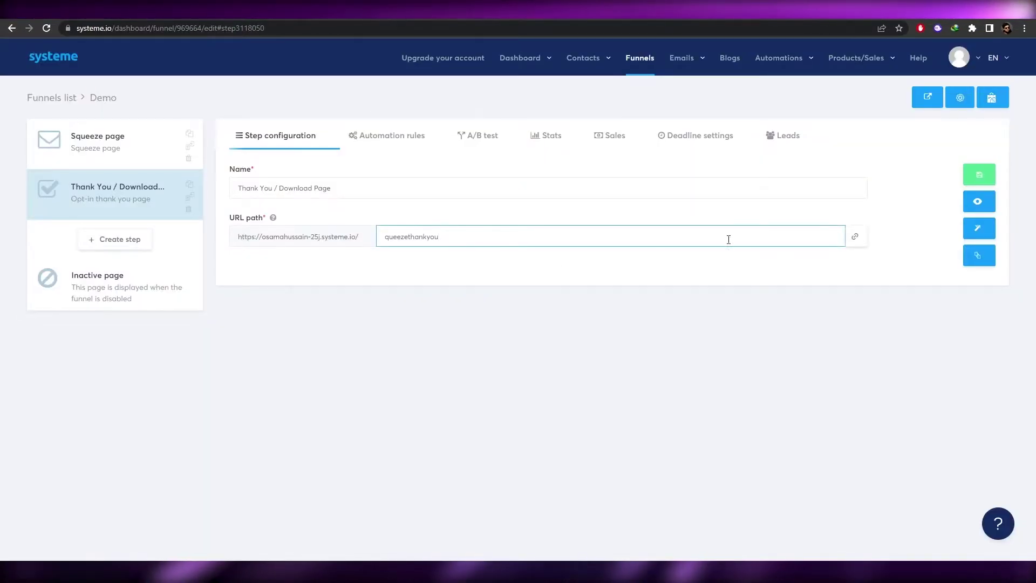
click(855, 239)
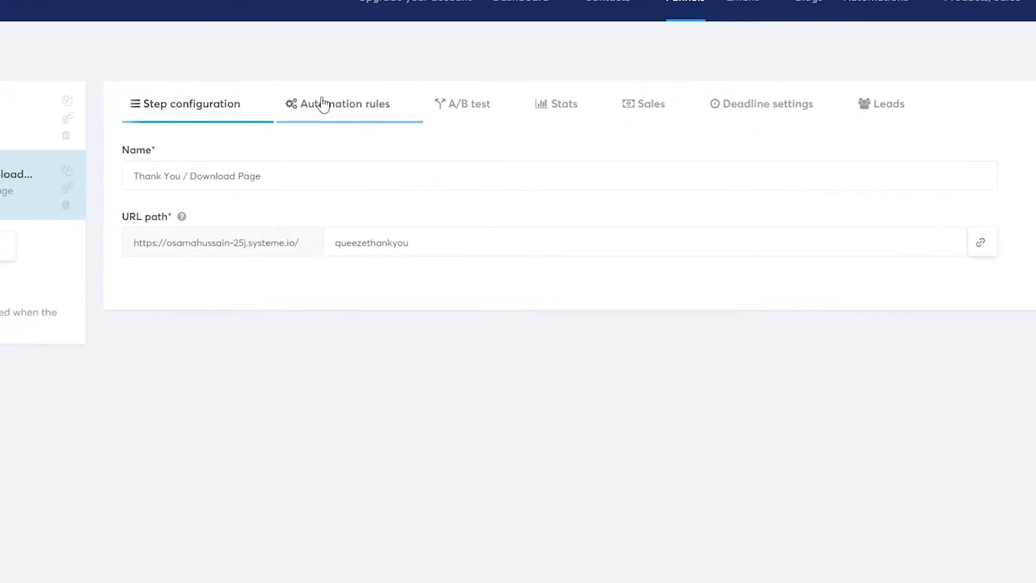
click(323, 104)
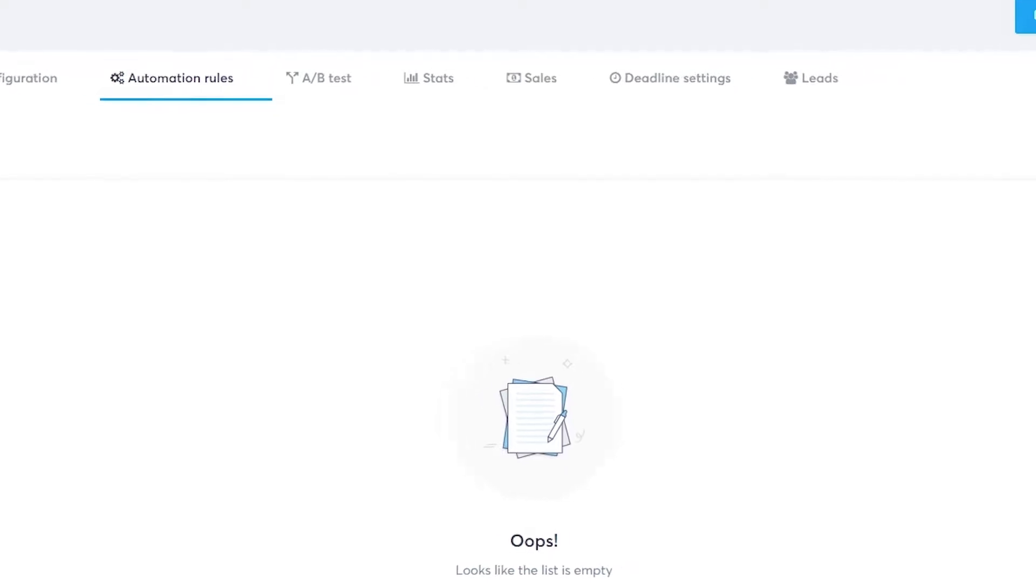
- Add a Funnel step form subscribed rule to the Thank You step; the Squeeze page attempt hits the plan limit
click(962, 144)
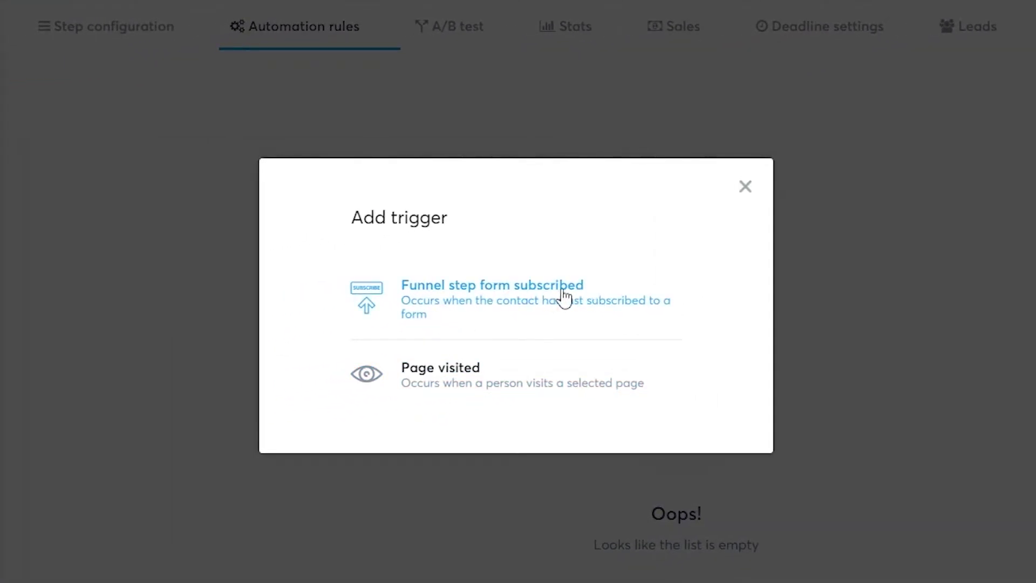
click(555, 309)
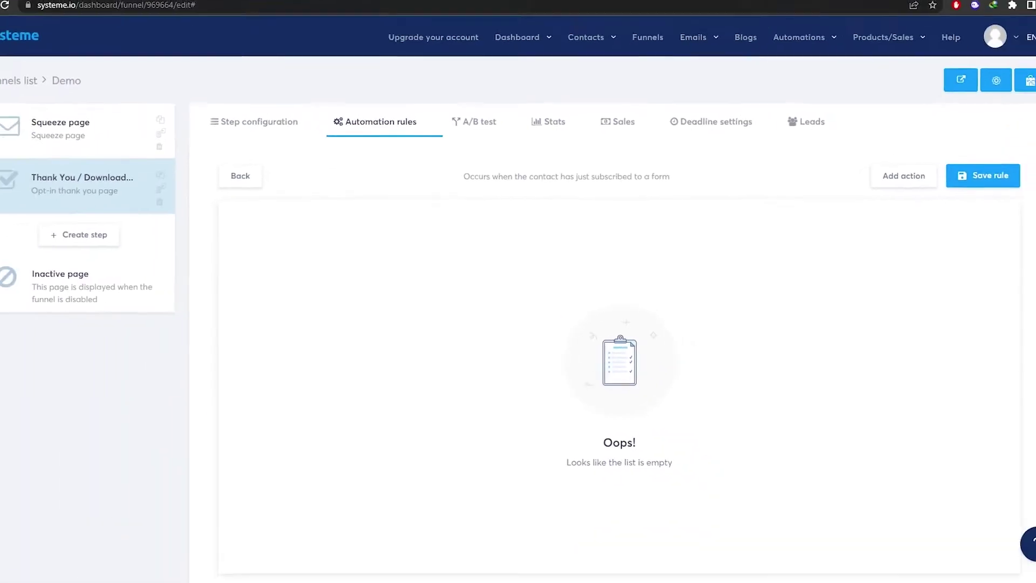
click(47, 142)
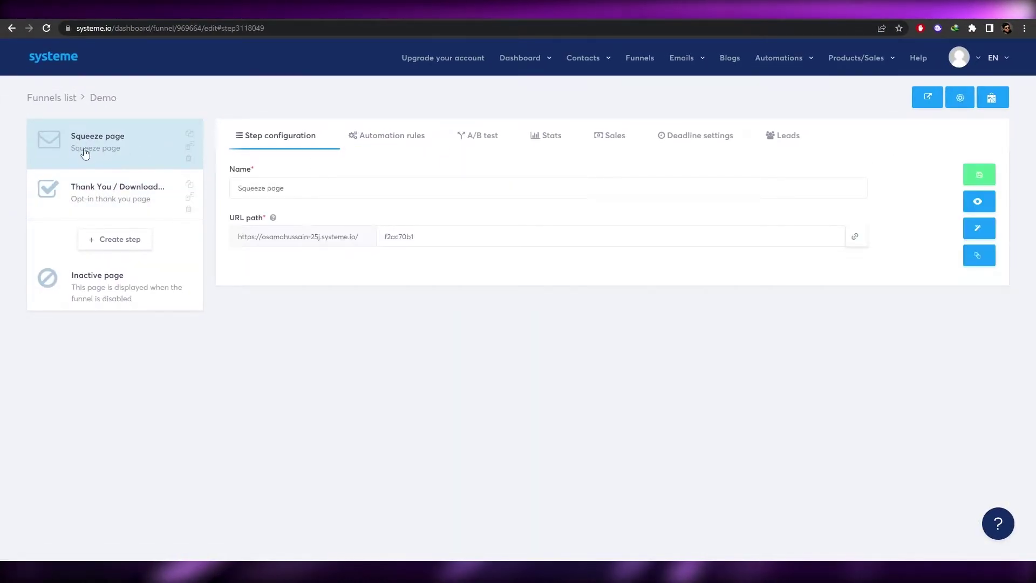
click(386, 135)
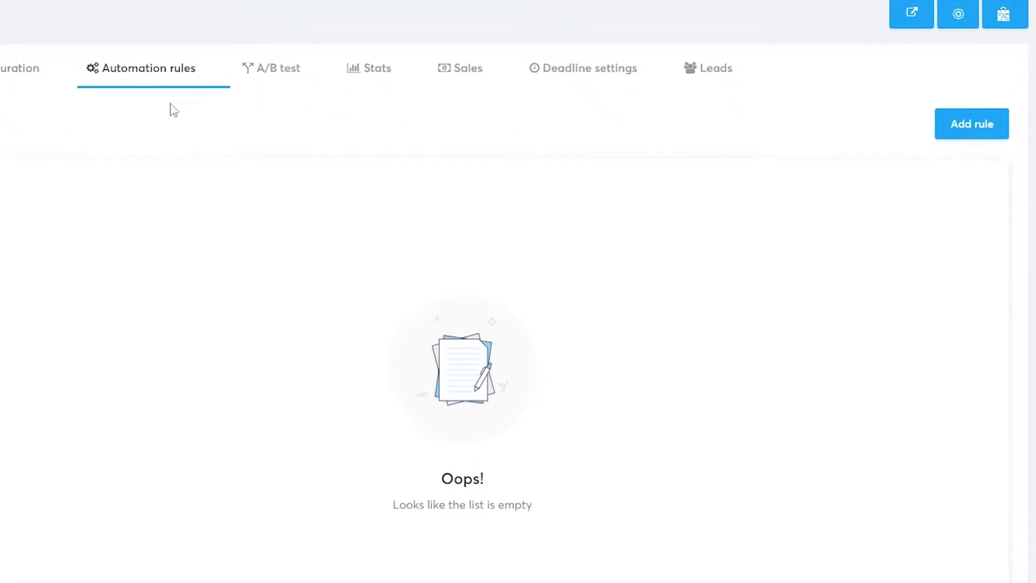
click(966, 114)
click(183, 288)
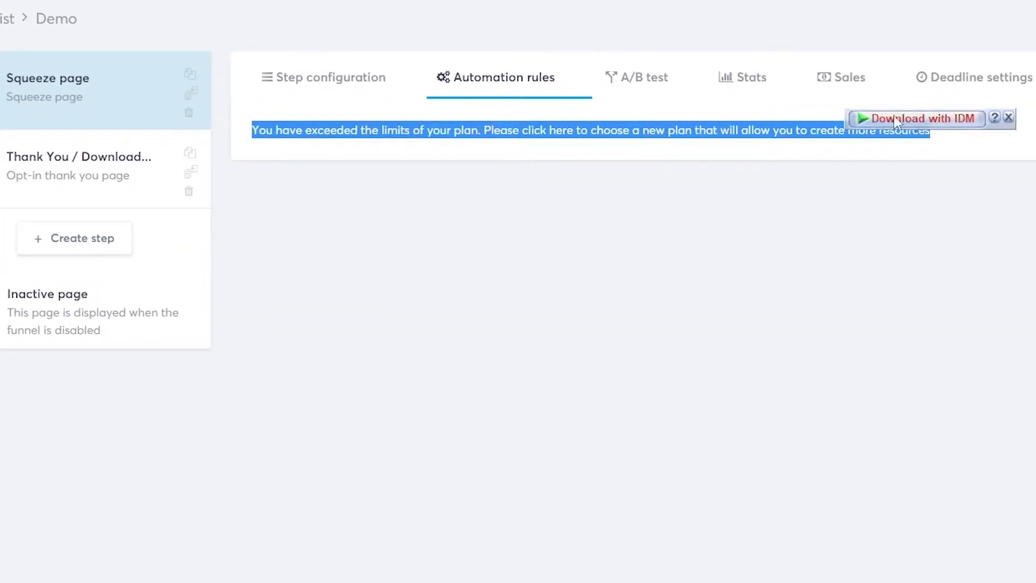
click(543, 288)
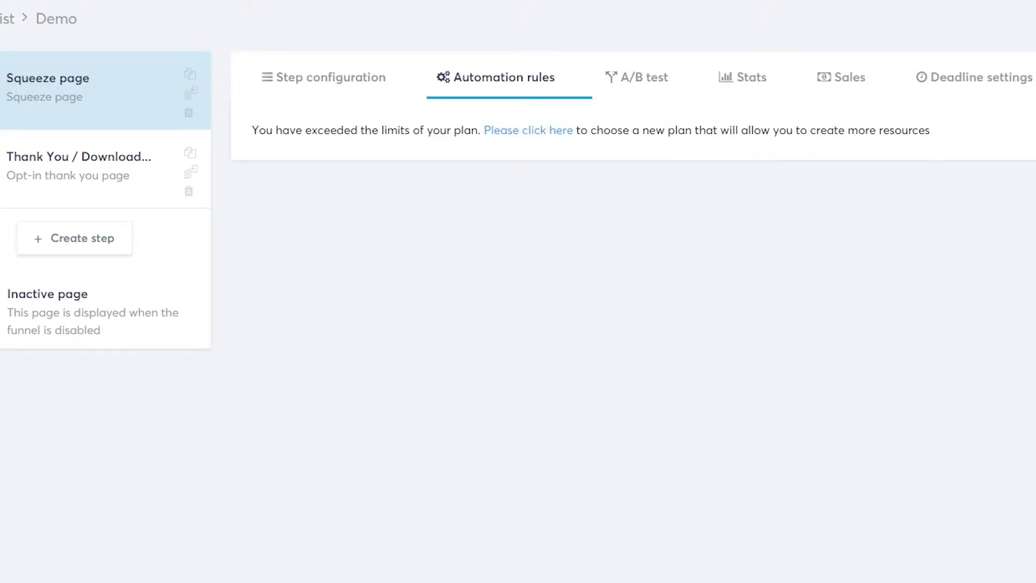
- Delete the Funnel step form subscribed rule from the Thank You / Download step
click(62, 187)
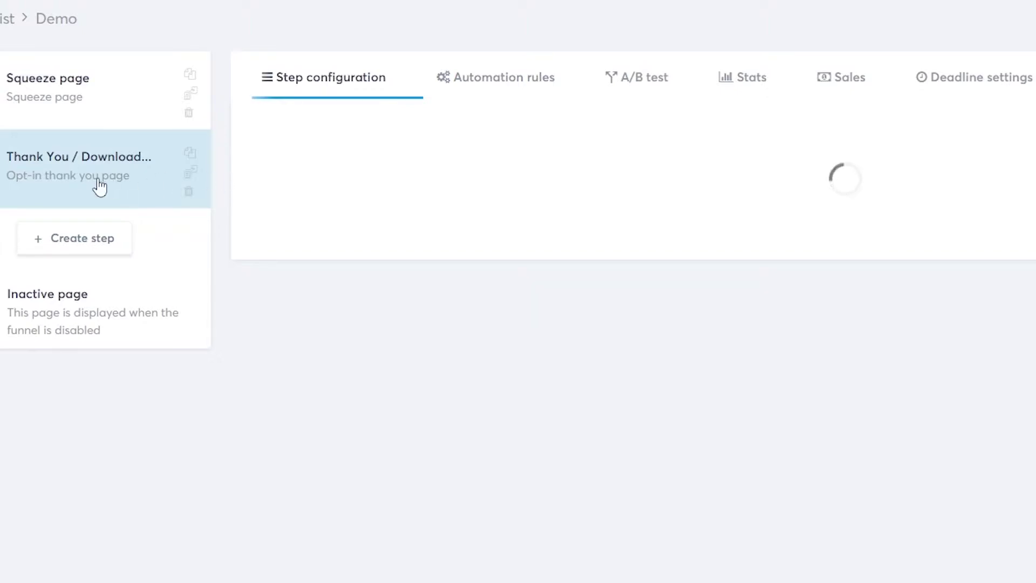
click(500, 97)
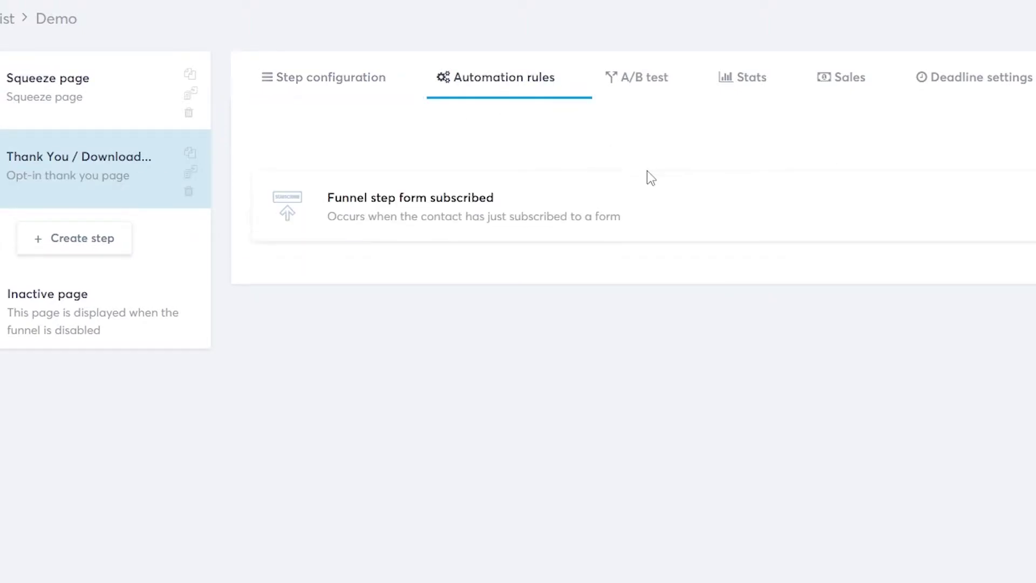
click(945, 211)
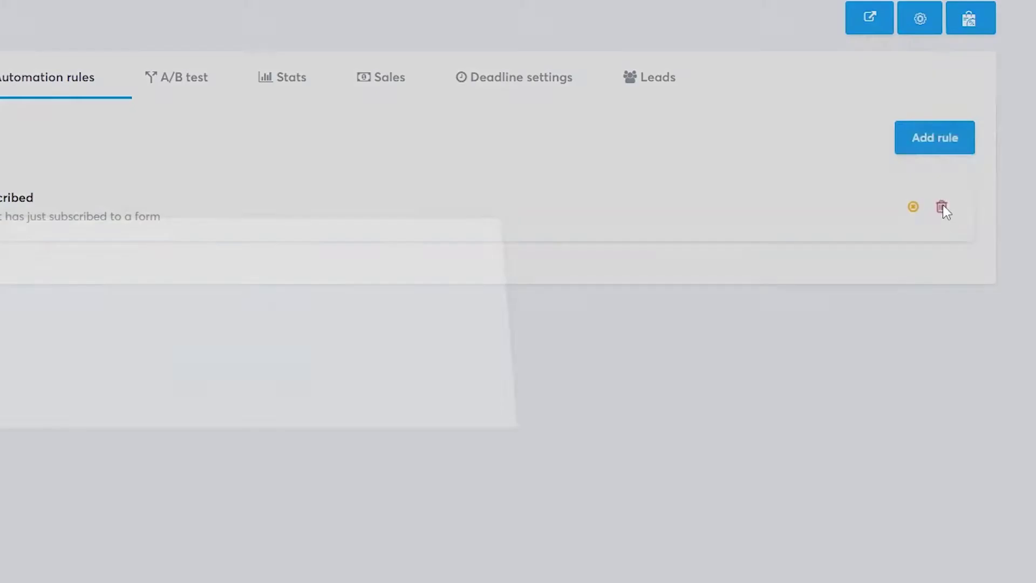
click(212, 393)
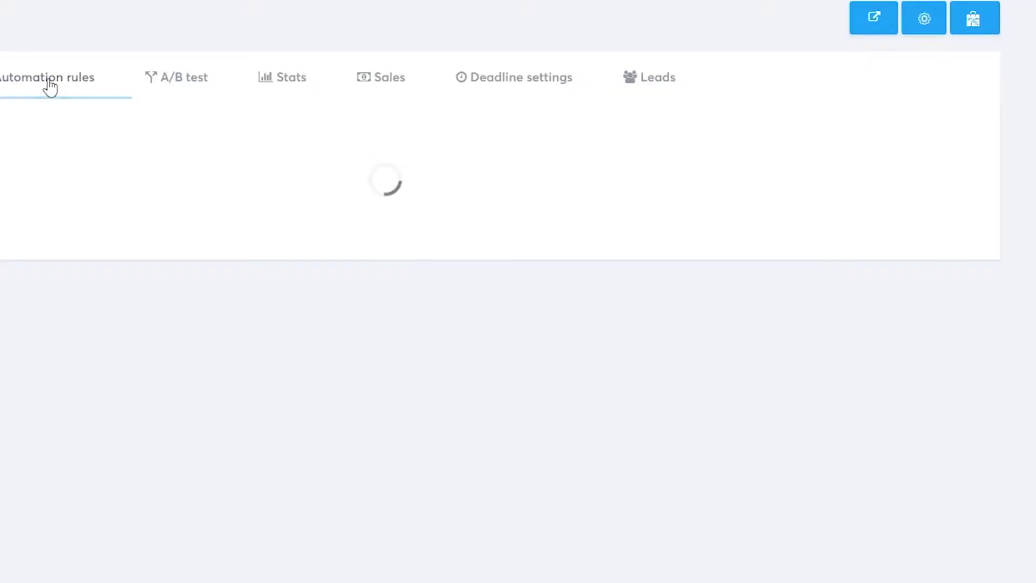
click(172, 86)
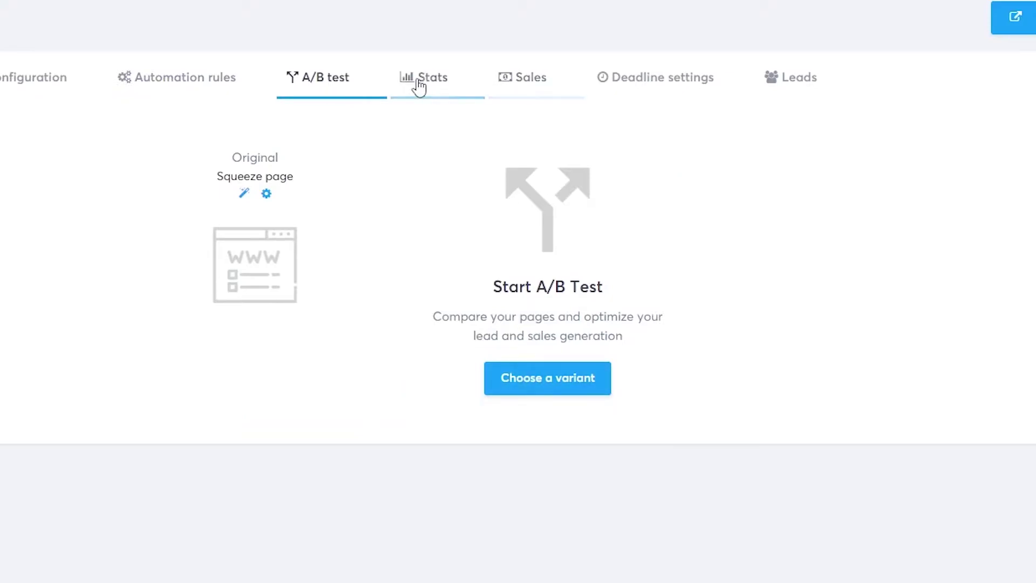
- View the Demo funnel's Stats tab with page views and sales
click(420, 85)
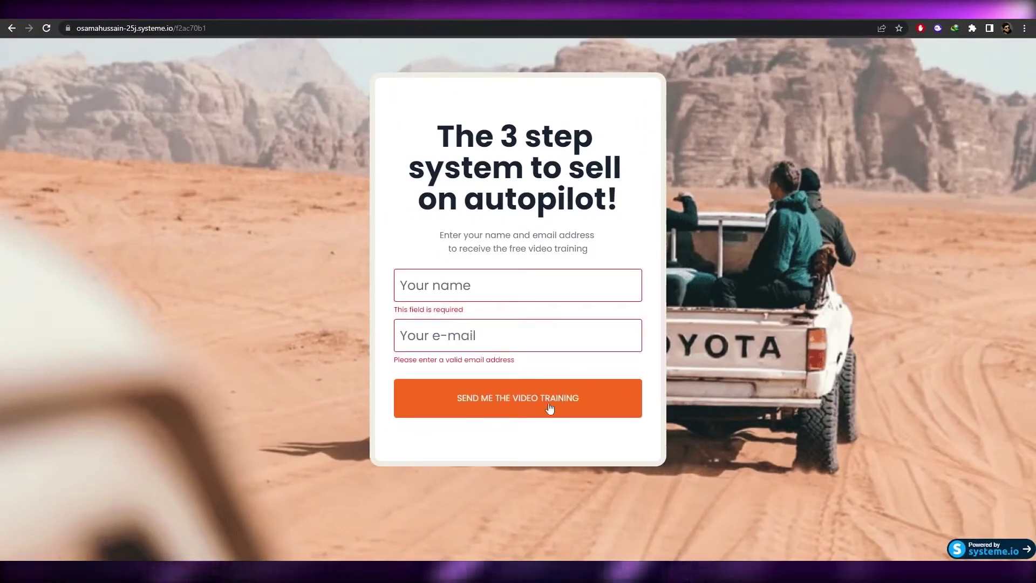
- Fill the live squeeze page form with test name and e-mail and submit it
click(462, 297)
click(497, 398)
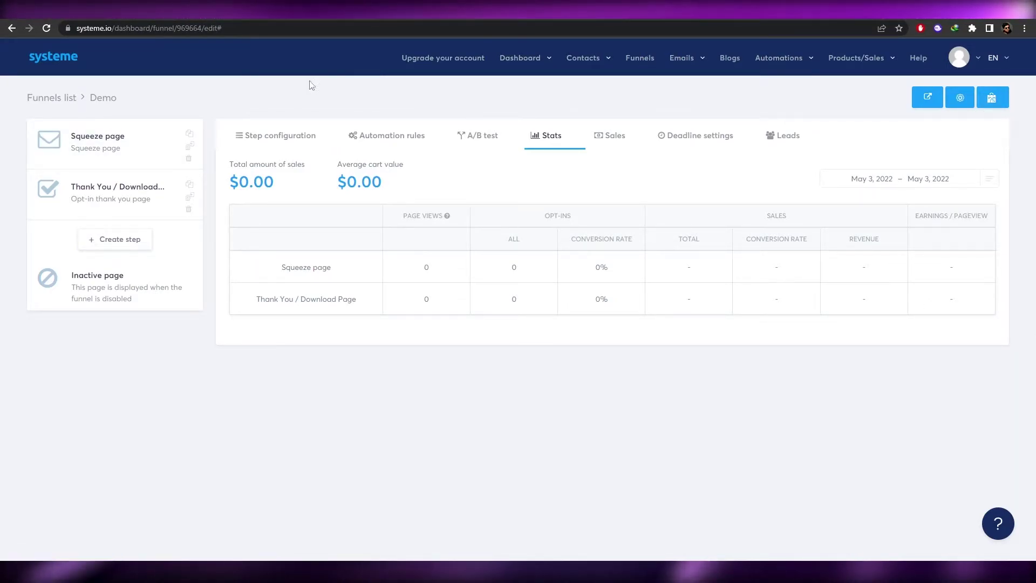
- Return to the funnels list, check the Demo funnel's settings, and select its Squeeze page name
click(52, 98)
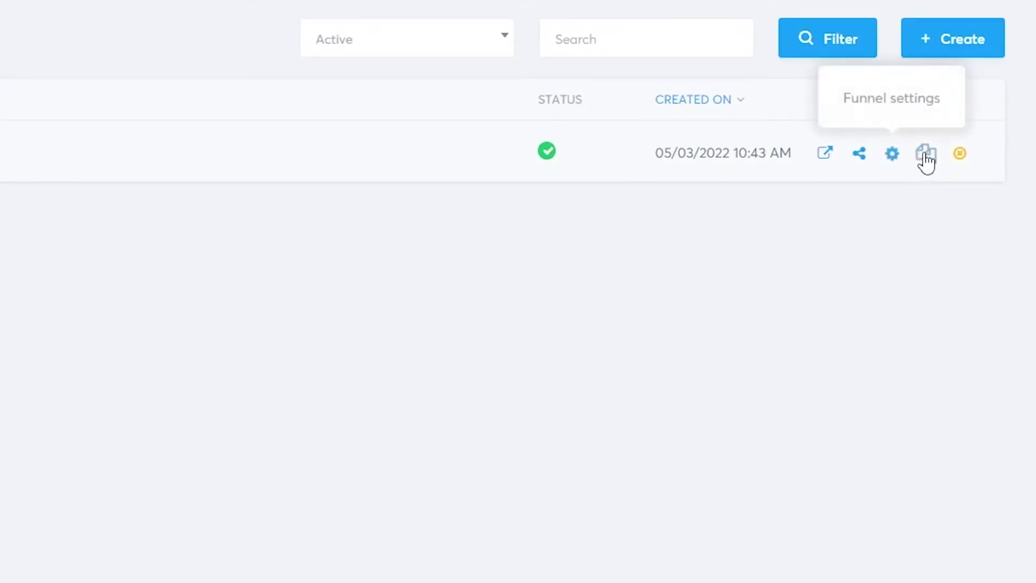
click(893, 157)
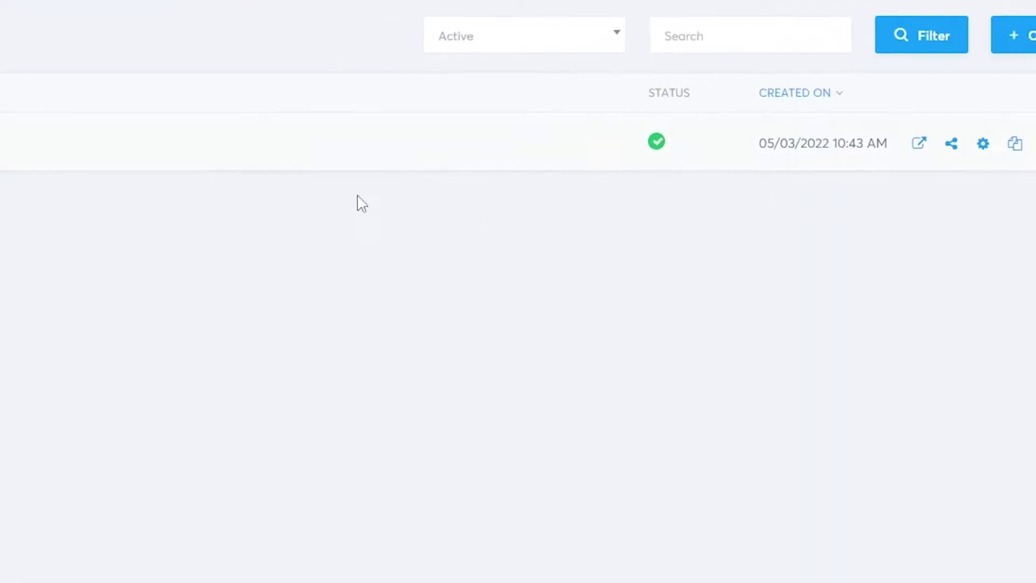
click(209, 116)
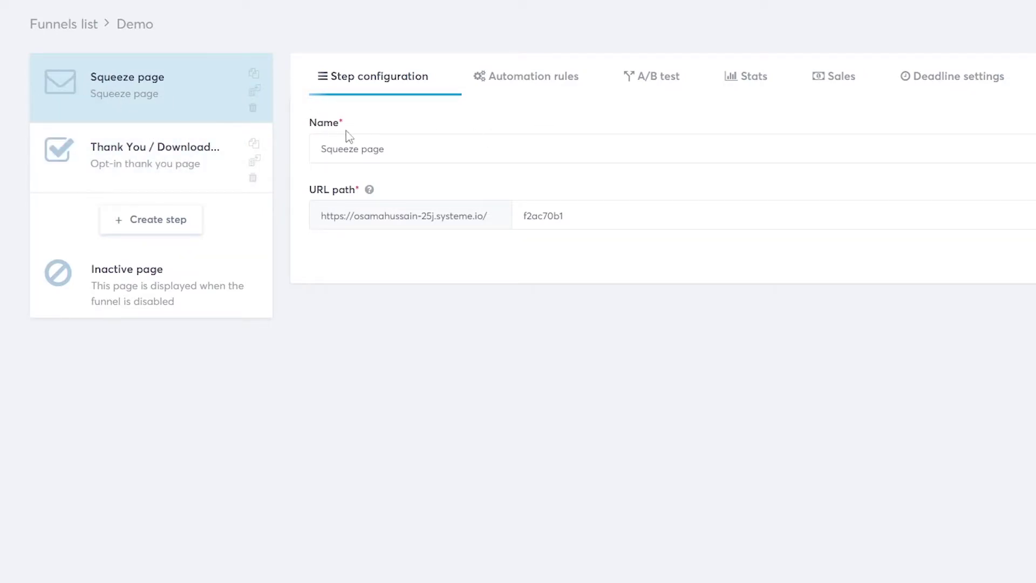
drag(404, 161, 210, 161)
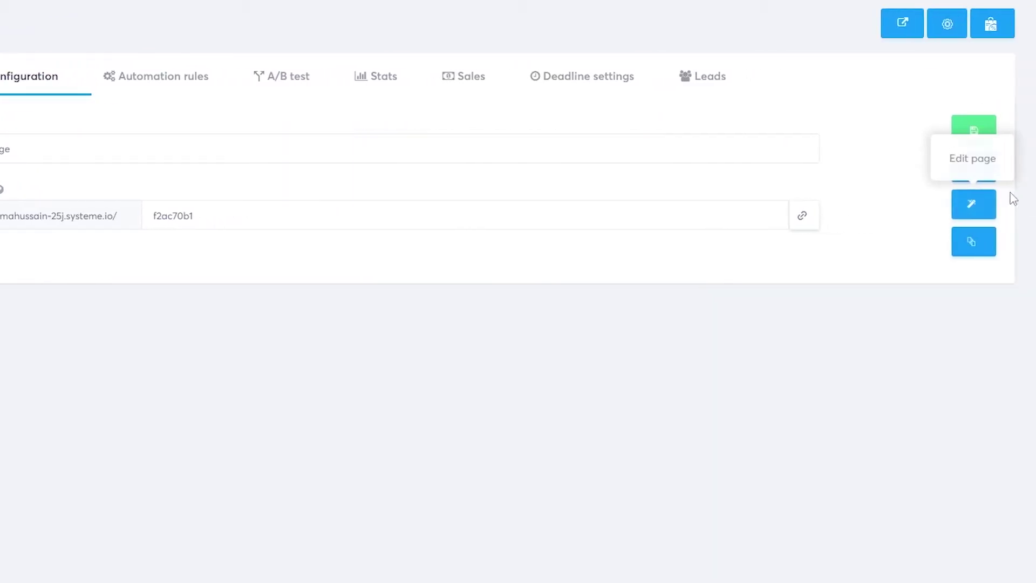
- Save the Squeeze page step configuration and the page changes
click(983, 142)
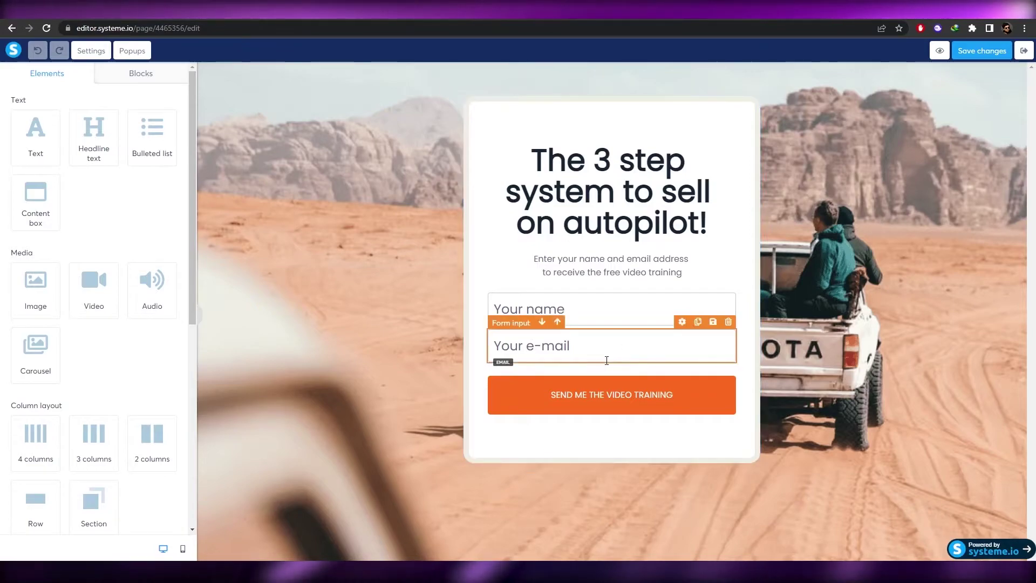
scroll(65, 329, down, 3)
scroll(65, 329, up, 2)
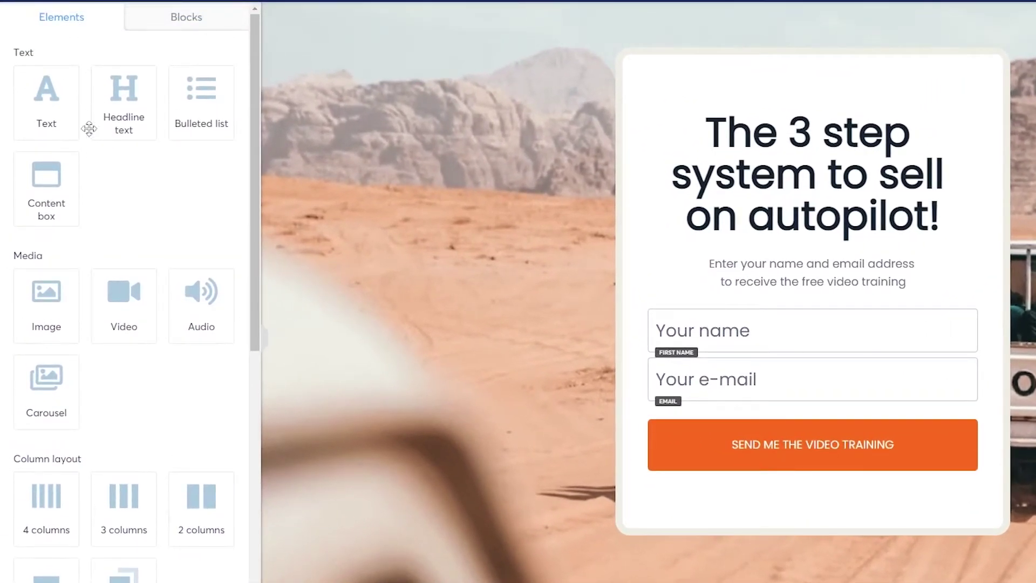
scroll(104, 273, down, 7)
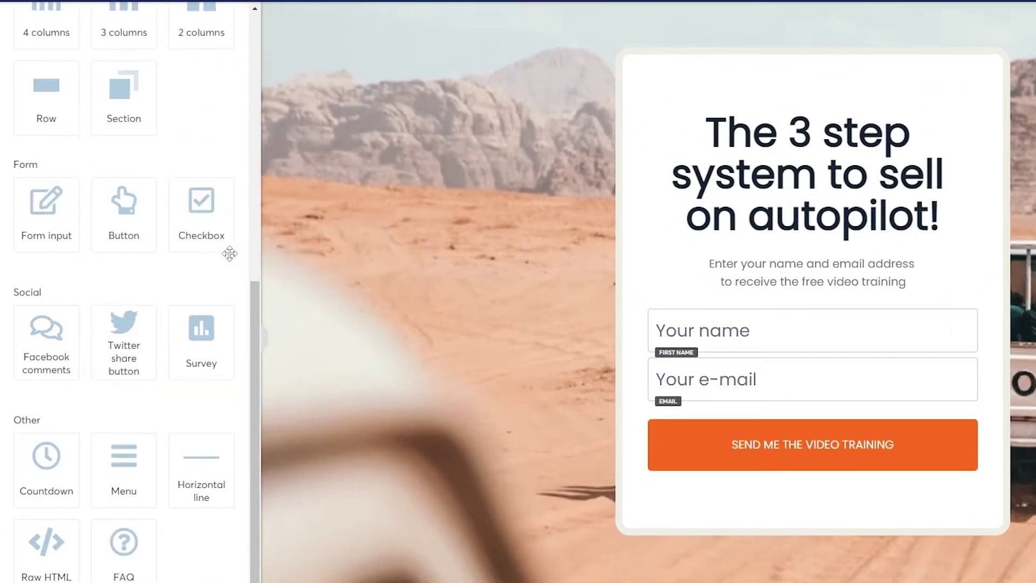
scroll(117, 520, up, 7)
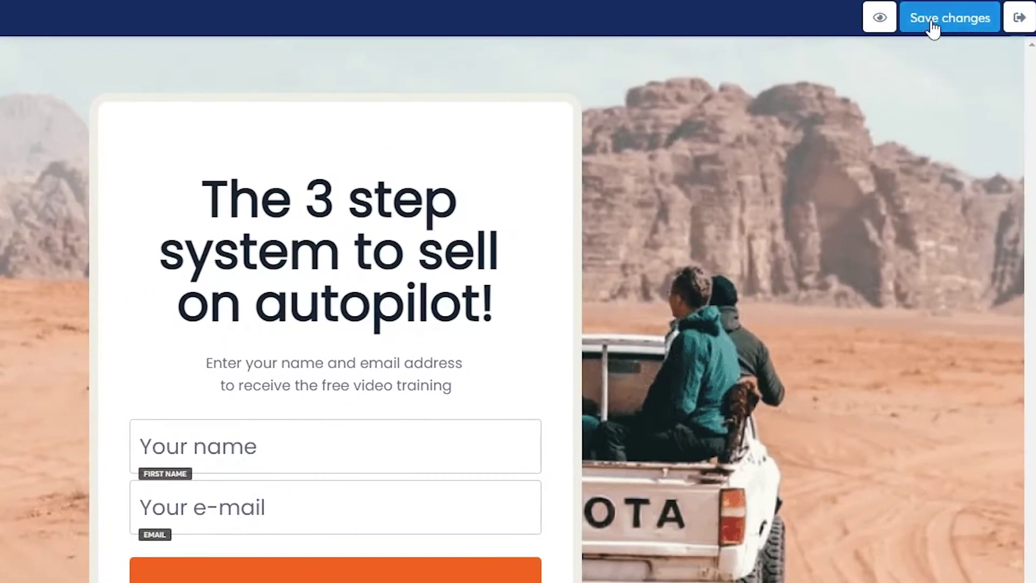
click(932, 25)
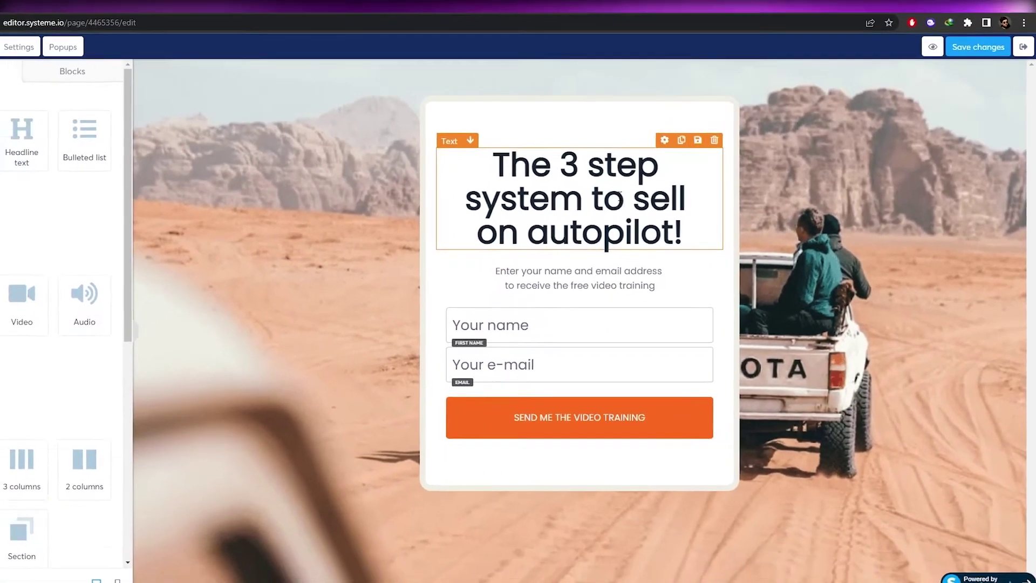
- Replace the headline line 'system to sell' with 'sfsdf'
click(620, 194)
triple_click(607, 204)
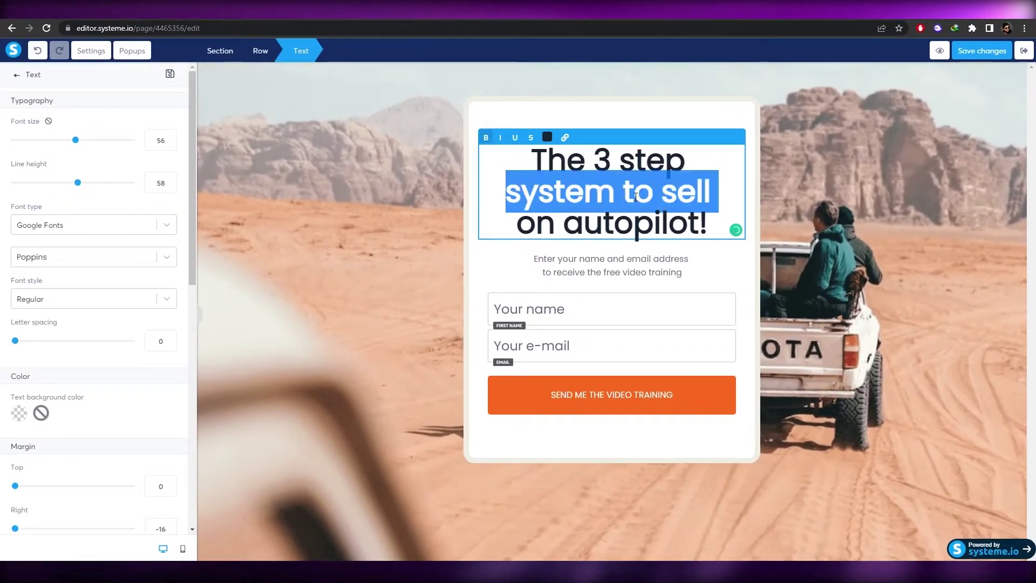
text(sfsdf on)
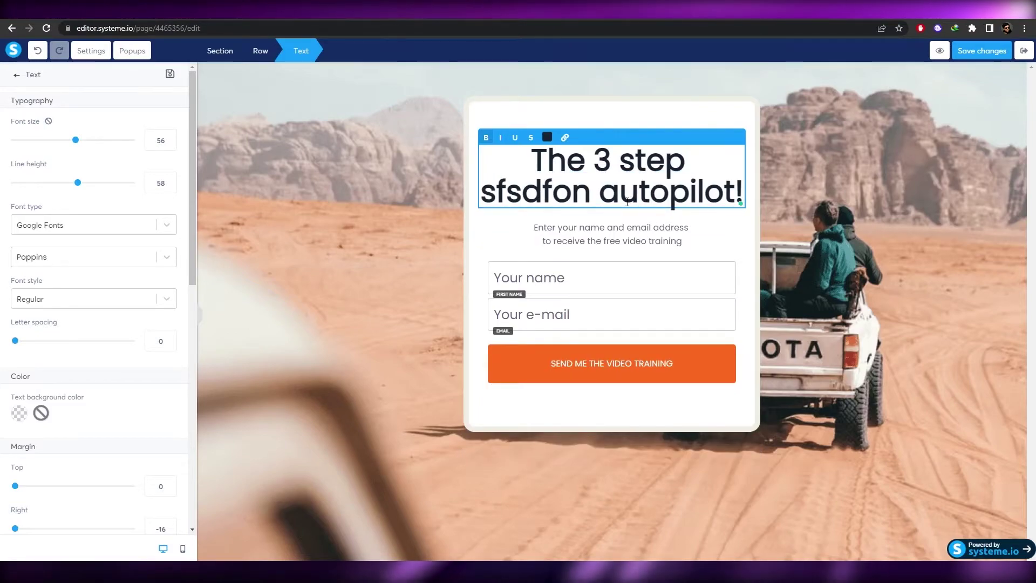
click(575, 308)
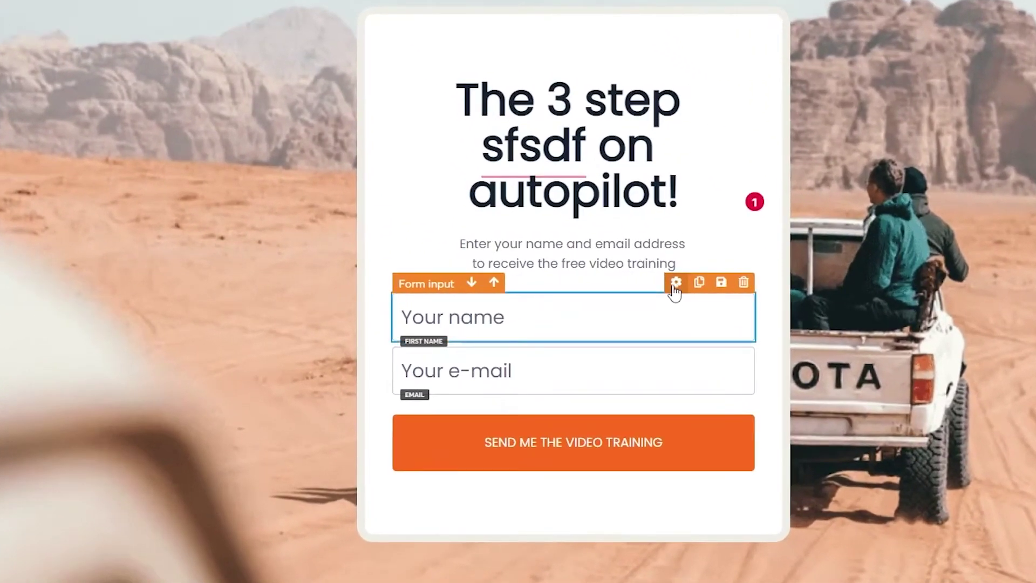
- Check the name input's settings and the page section's Margin and Padding settings
click(675, 282)
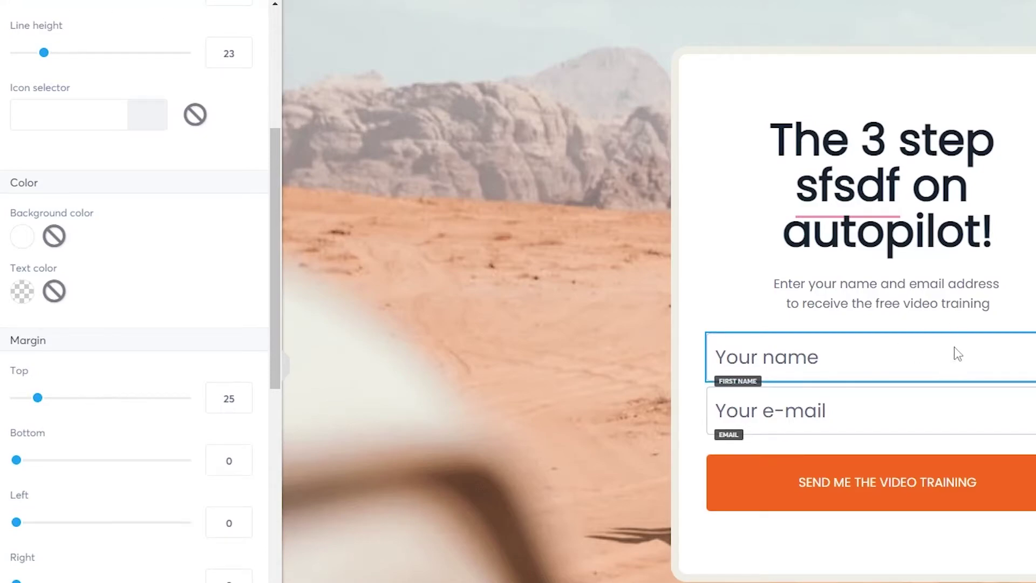
key(Escape)
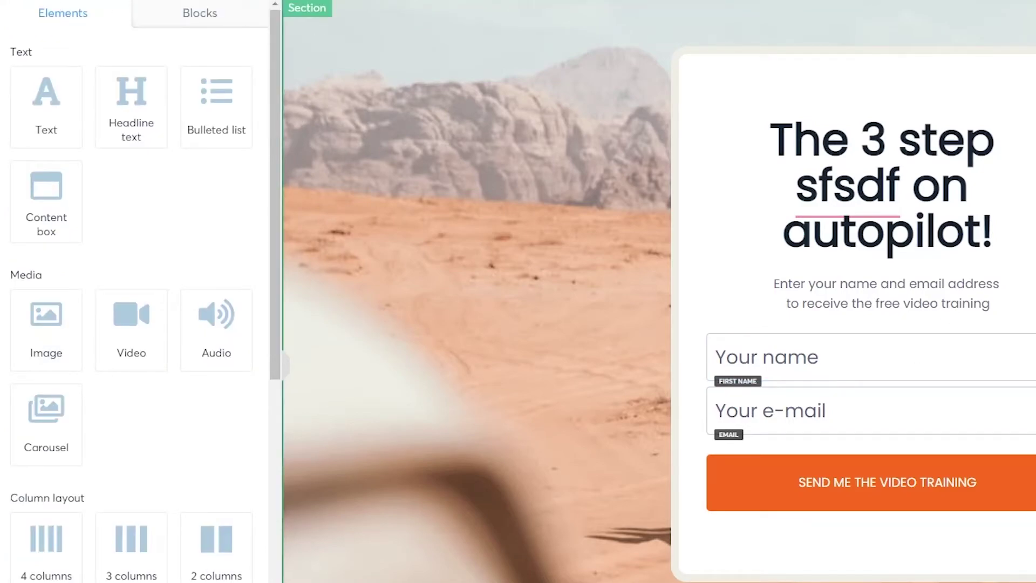
click(306, 7)
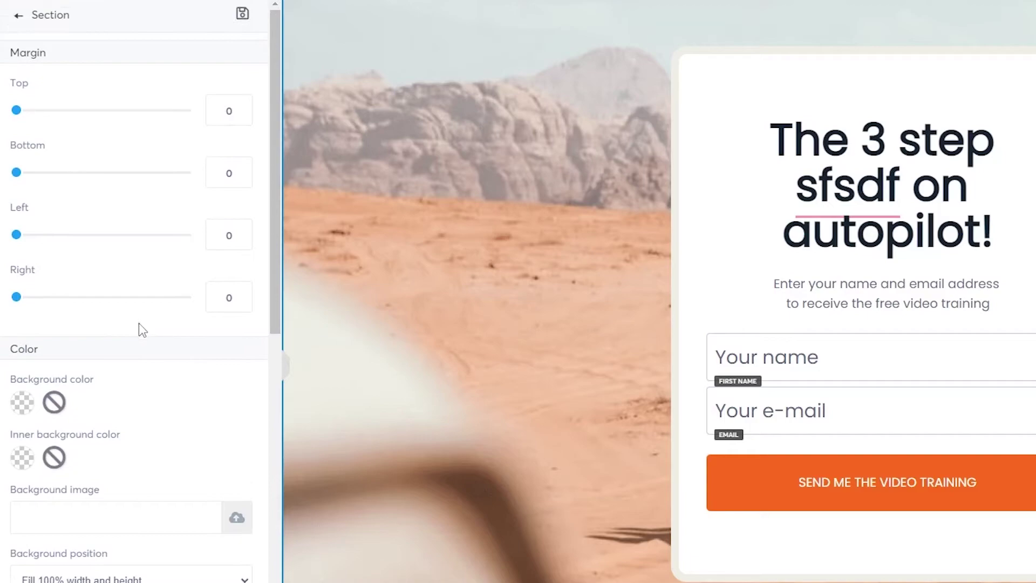
scroll(139, 321, down, 6)
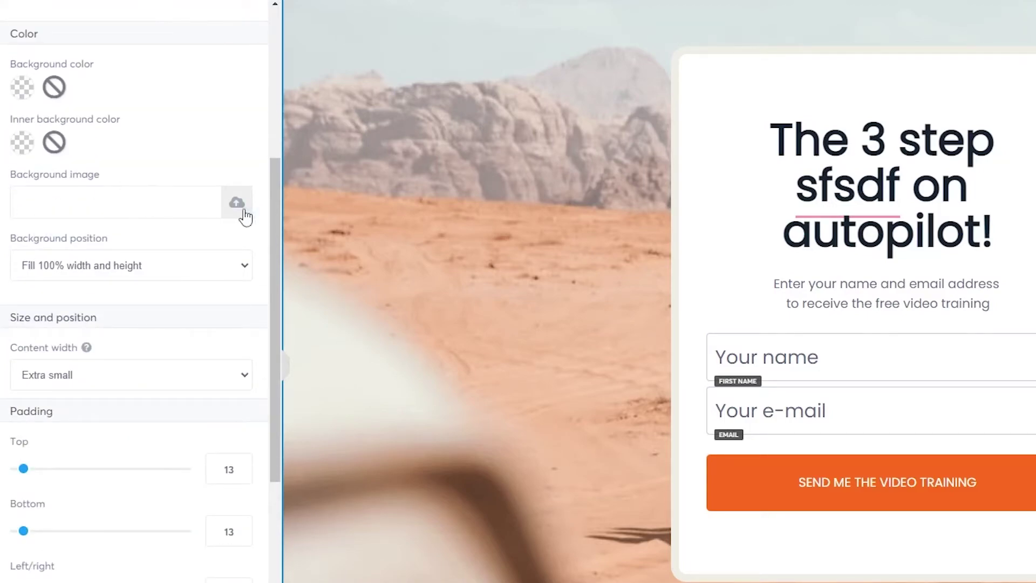
scroll(180, 208, down, 4)
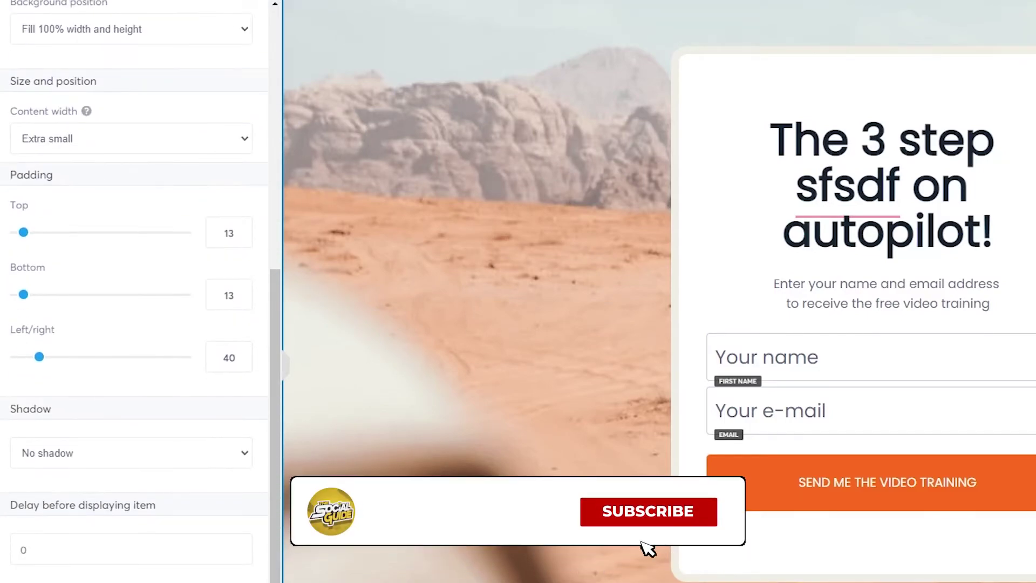
- Close the section settings panel and review the page layout
click(475, 402)
click(470, 259)
click(469, 259)
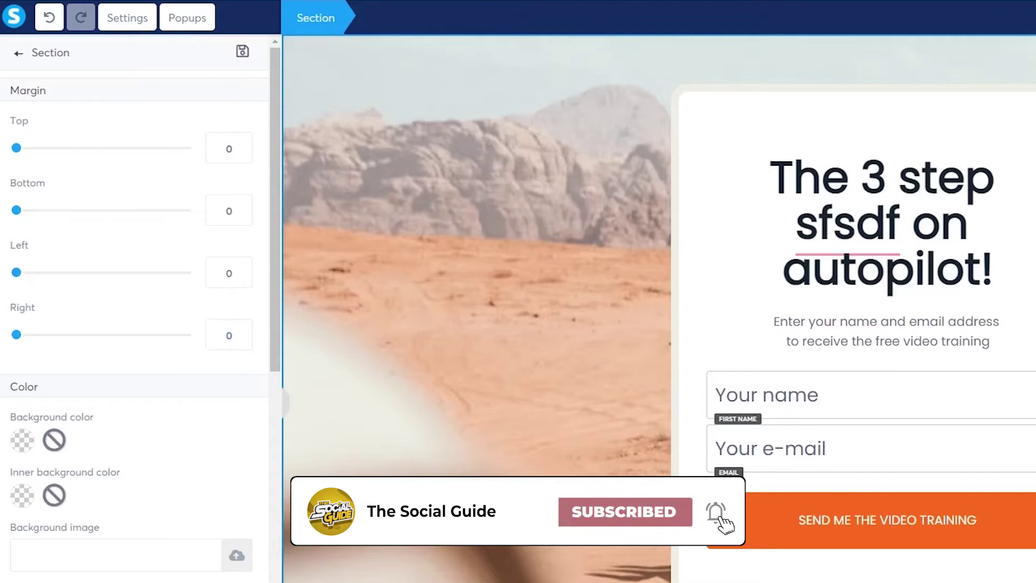
key(Escape)
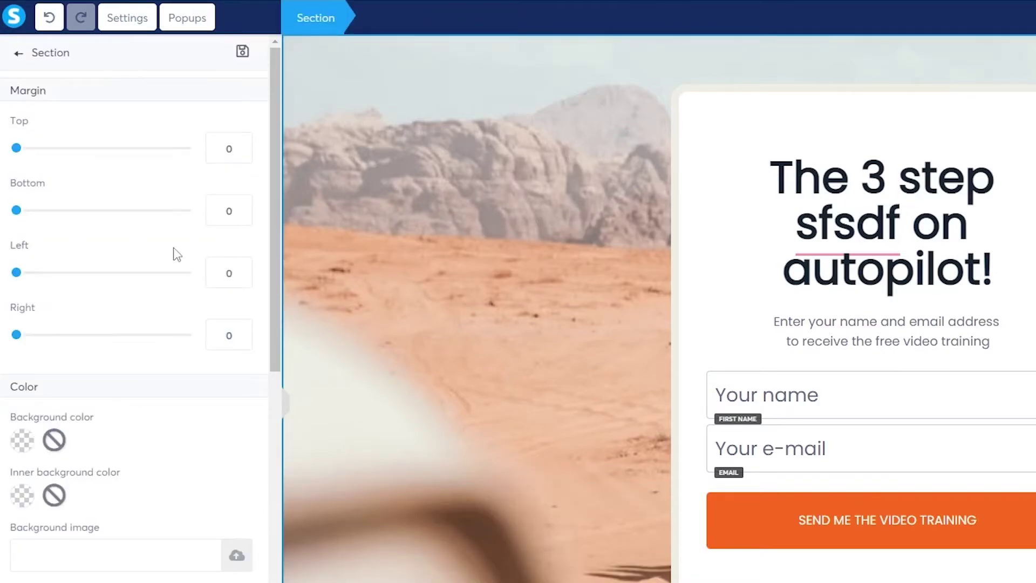
scroll(127, 335, down, 6)
scroll(140, 268, up, 2)
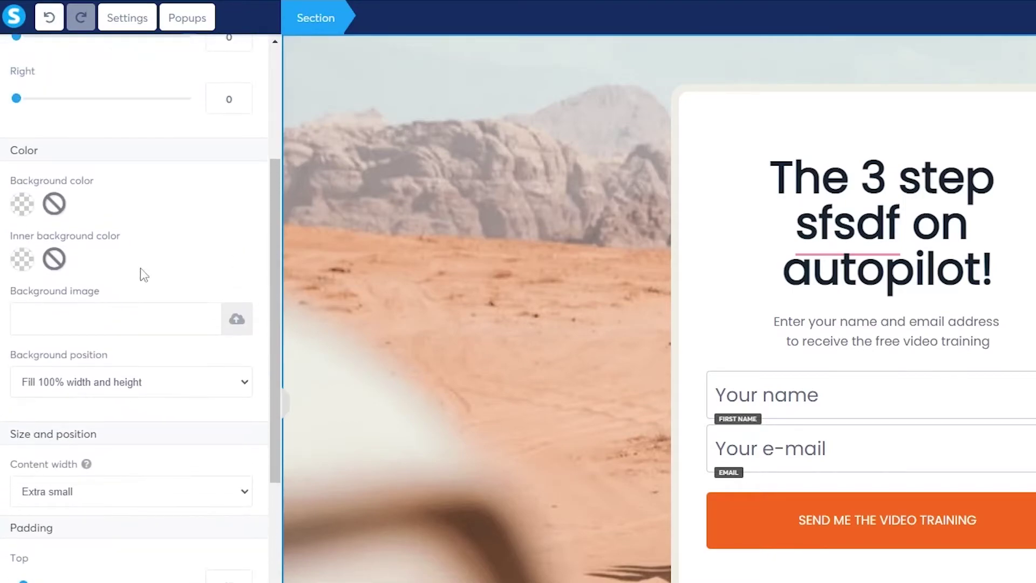
scroll(143, 351, down, 8)
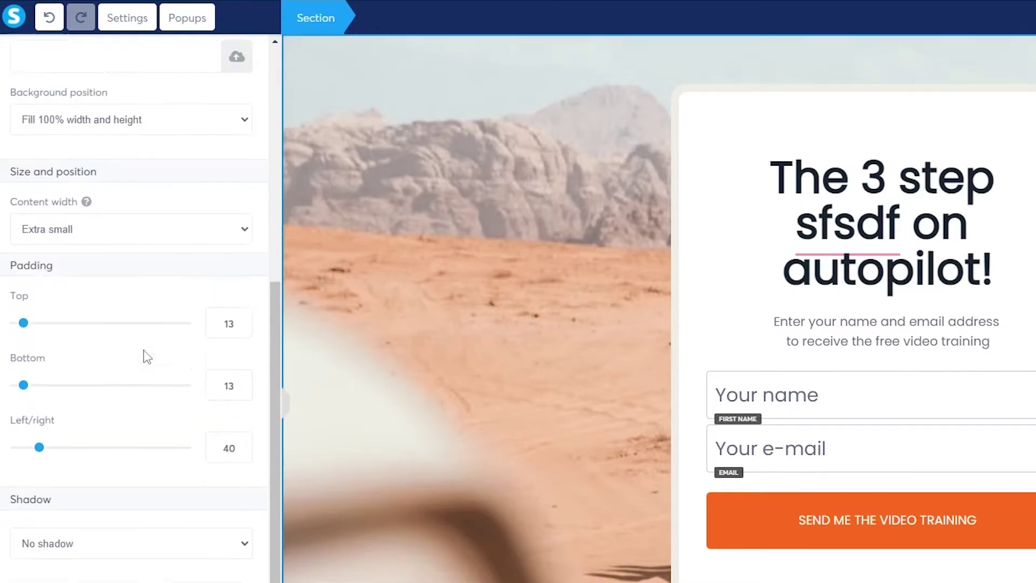
key(Escape)
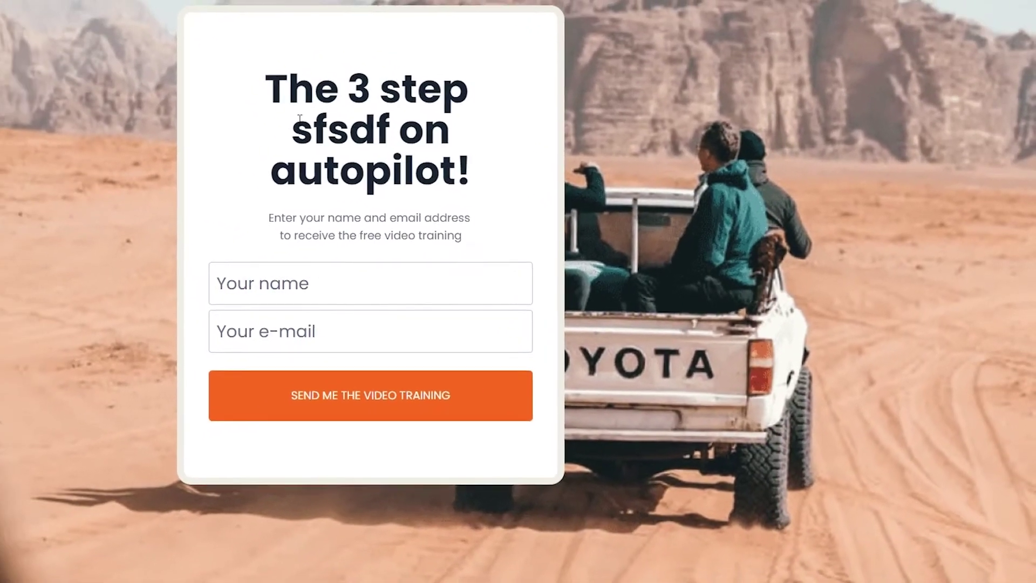
- Verify 'sfsdf' in the live headline, then return to the Dashboard showing 1 new lead and $0 sales
drag(458, 167, 529, 163)
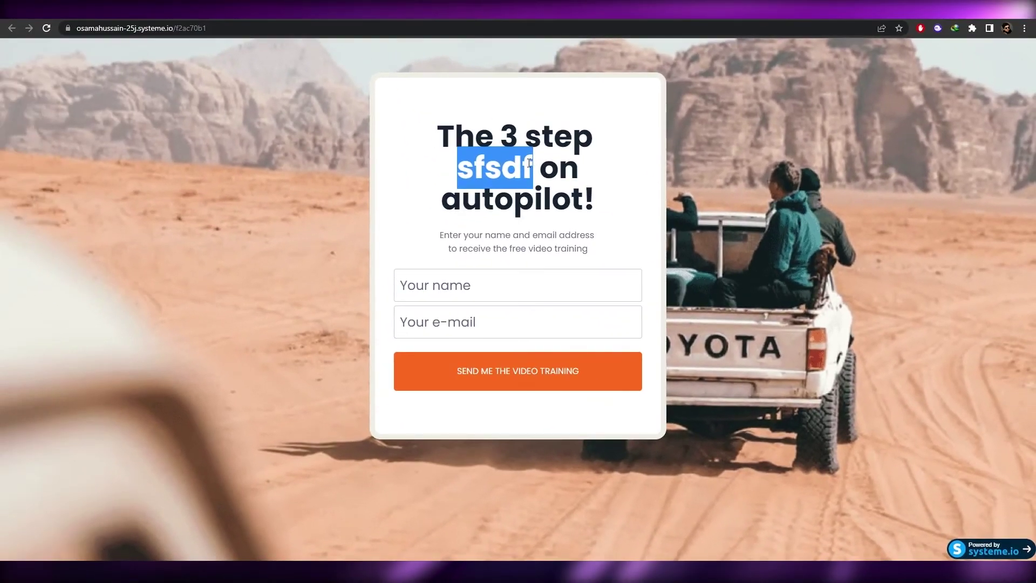
click(528, 163)
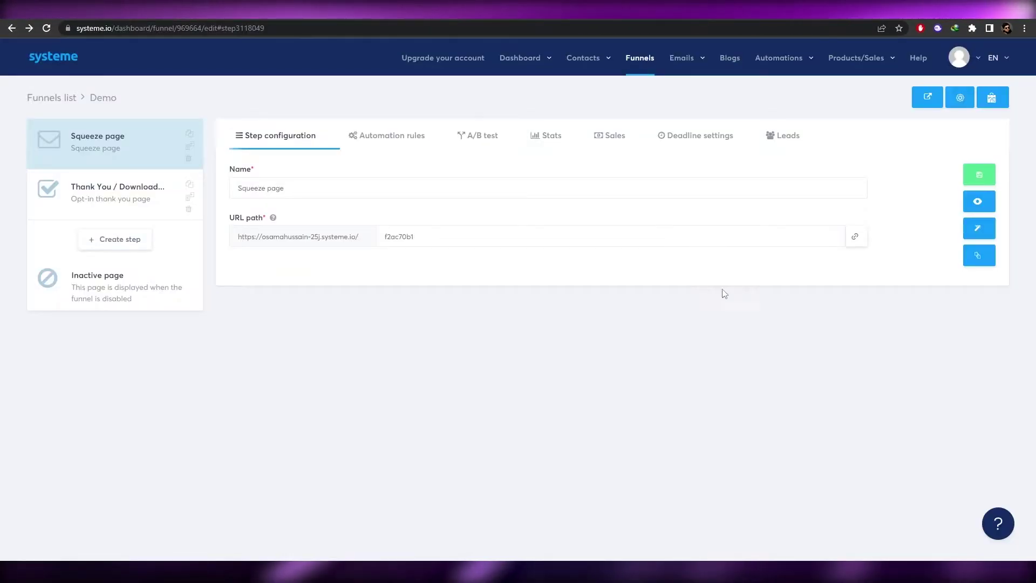
click(65, 53)
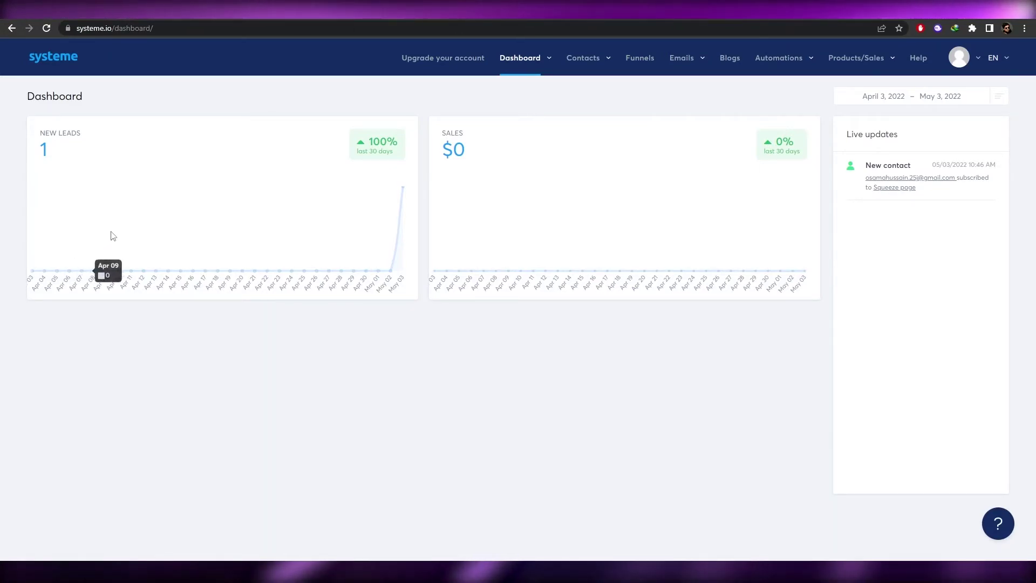
mouse_move(779, 60)
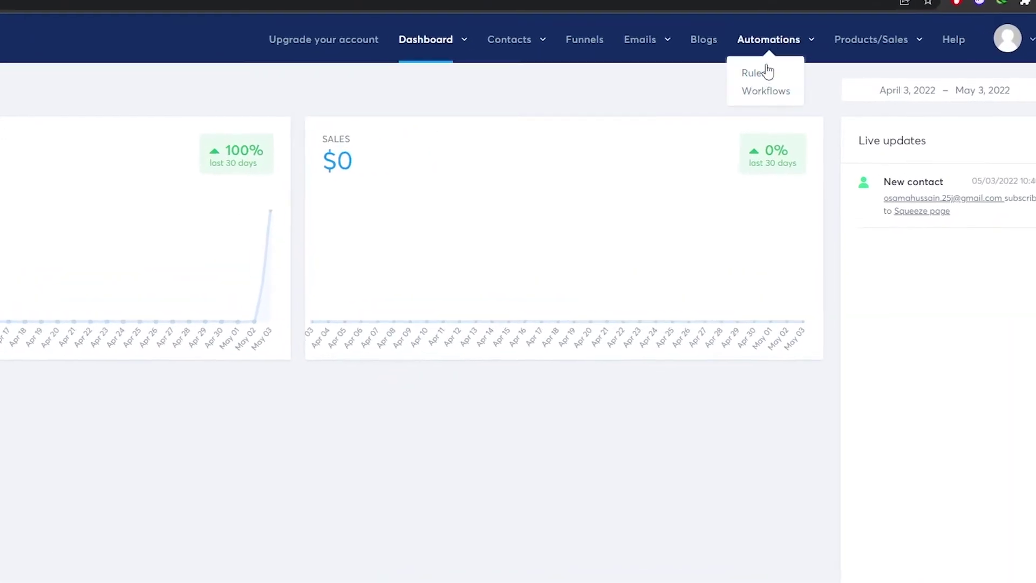
mouse_move(855, 51)
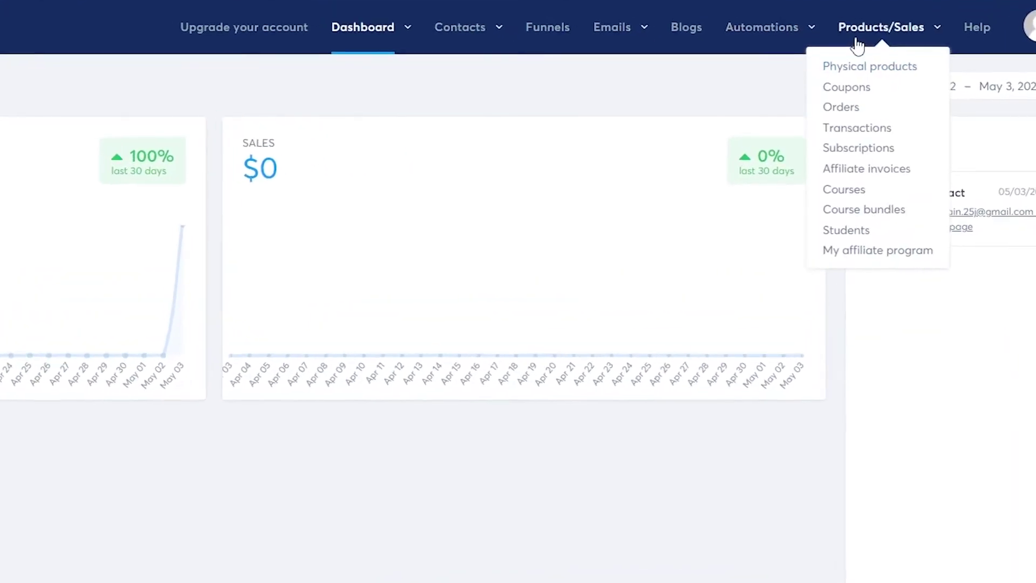